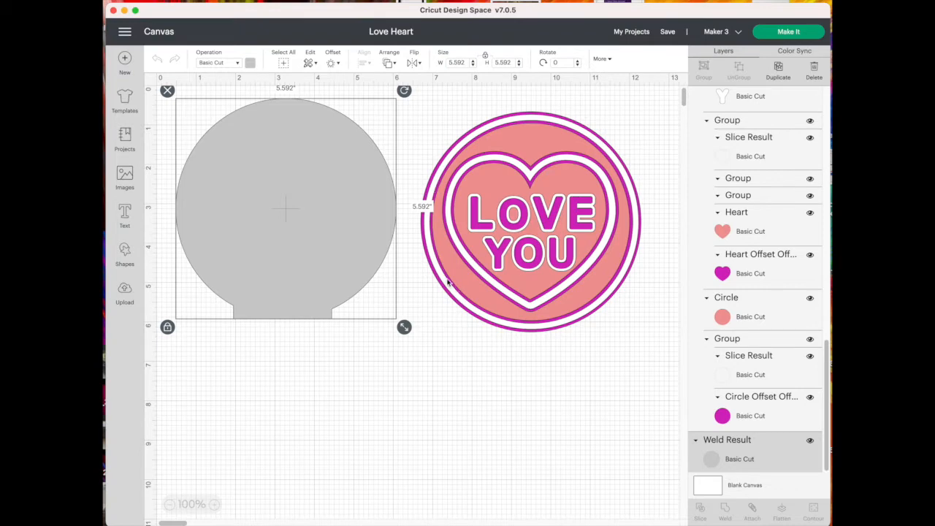
# Add a circle to the canvas below the existing shapes and enlarge it to about 4.7 inches
pyautogui.click(125, 250)
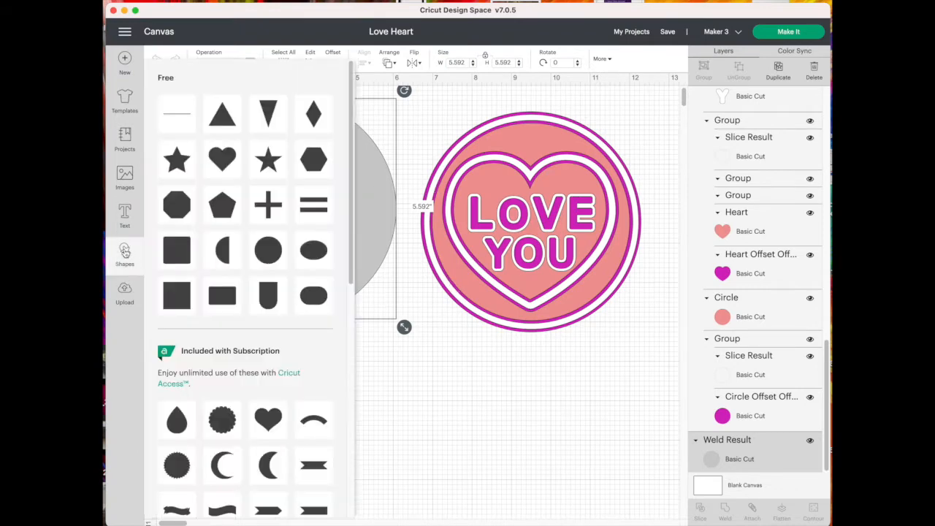
pyautogui.click(273, 259)
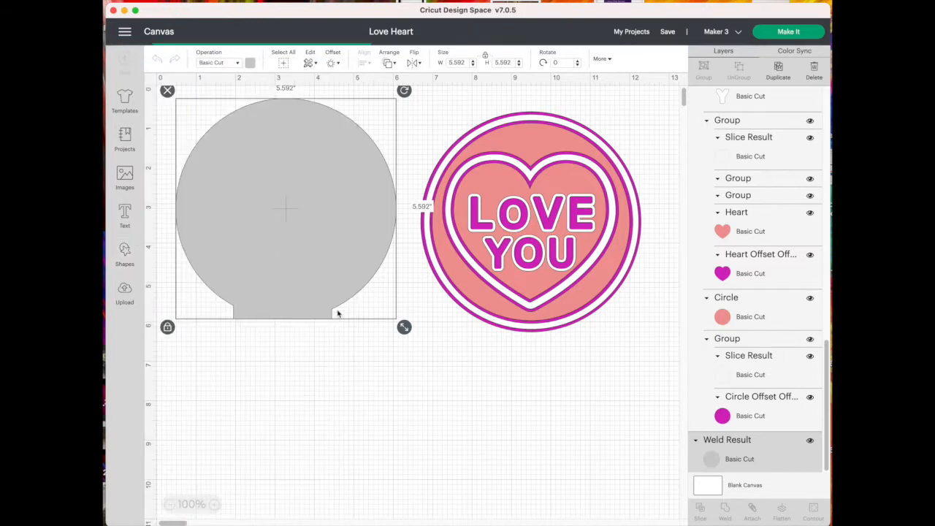
pyautogui.moveTo(263, 191); pyautogui.dragTo(391, 323)
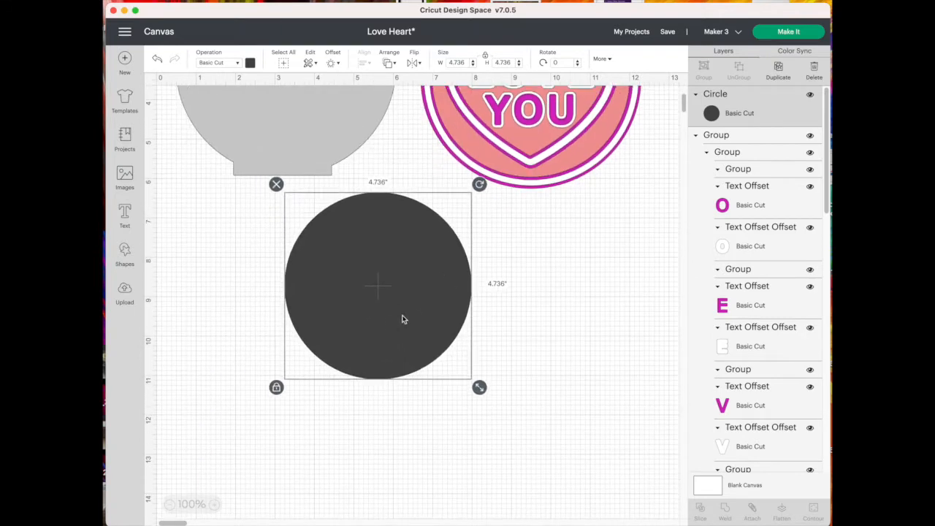
# Add a square with unlocked proportions, resized to about 2.7 by 2.0 inches, over the dark circle's lower edge
pyautogui.click(127, 252)
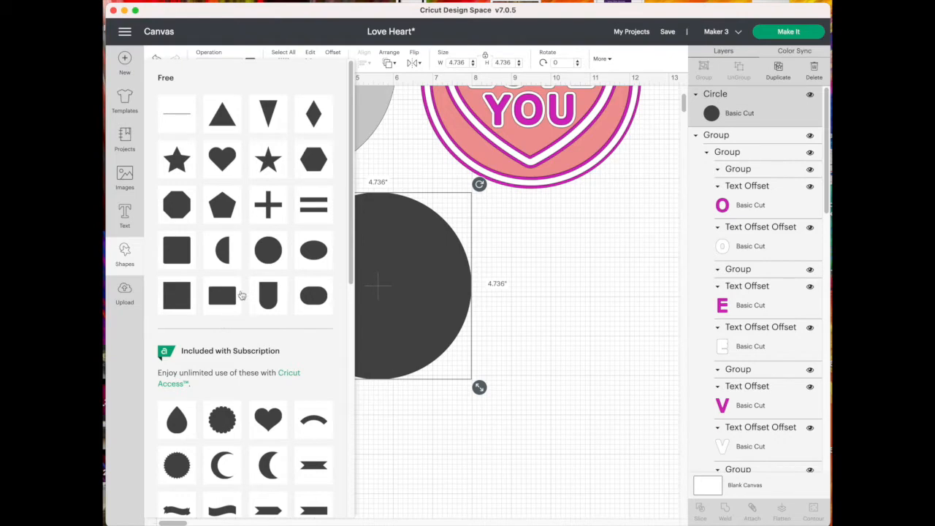
pyautogui.click(178, 304)
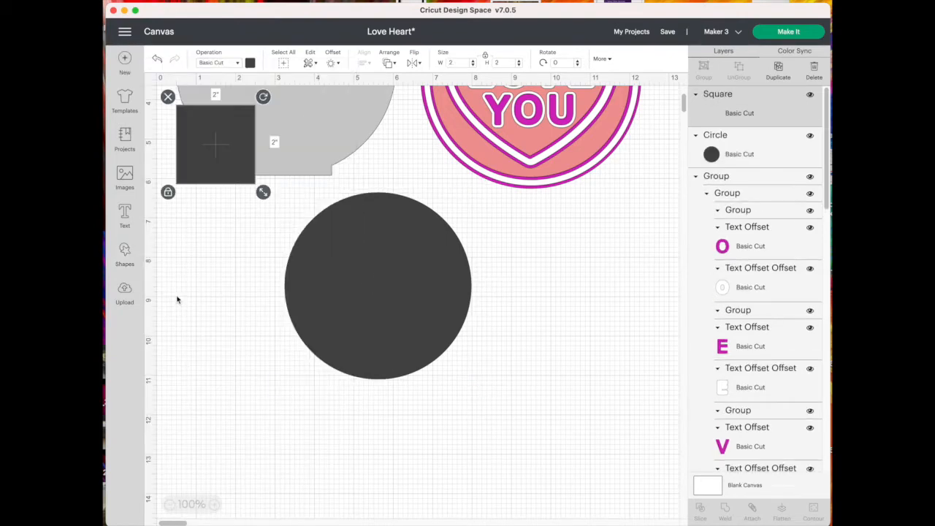
pyautogui.moveTo(232, 173); pyautogui.dragTo(448, 395)
pyautogui.click(296, 390)
pyautogui.moveTo(397, 367); pyautogui.dragTo(397, 365)
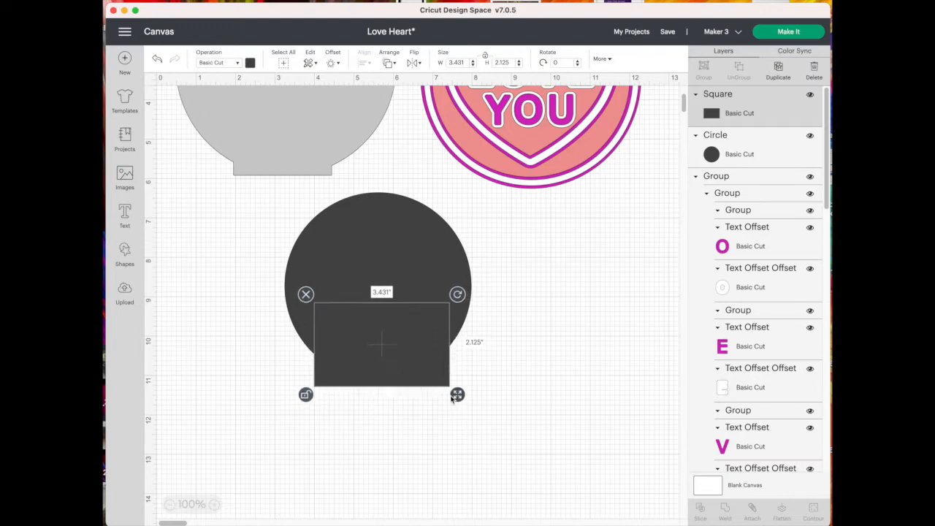
pyautogui.moveTo(458, 395); pyautogui.dragTo(438, 393)
pyautogui.moveTo(377, 374); pyautogui.dragTo(390, 376)
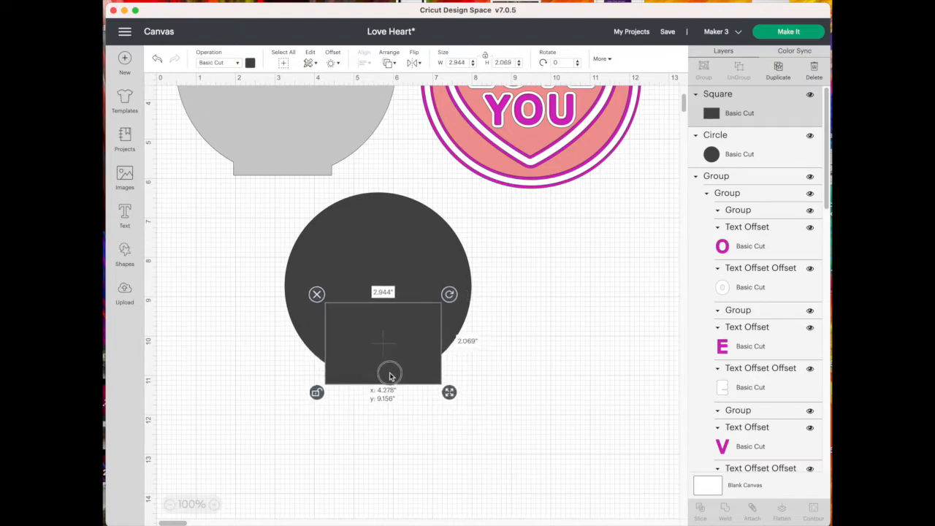
pyautogui.moveTo(450, 398); pyautogui.dragTo(441, 393)
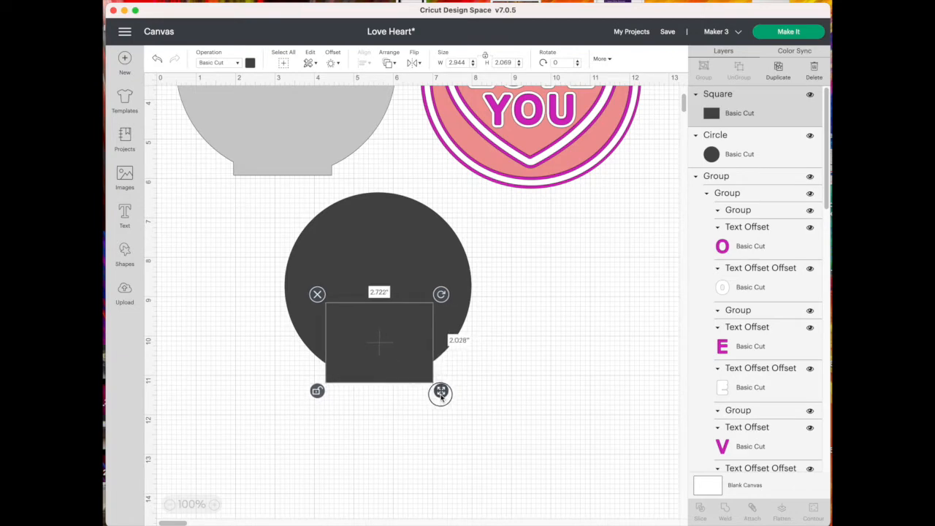
# Align the dark circle and rectangle along their bottom edges and weld them into one shape
pyautogui.moveTo(272, 222); pyautogui.dragTo(482, 414)
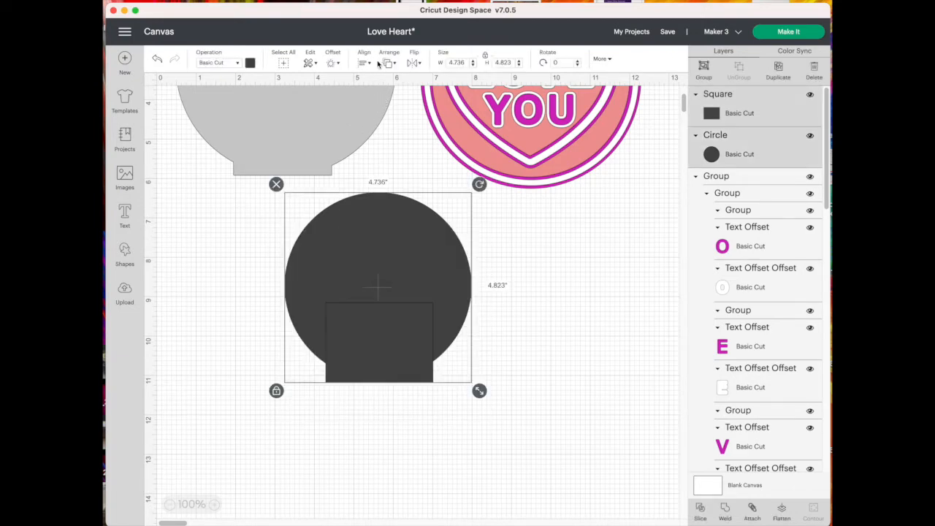
pyautogui.click(365, 64)
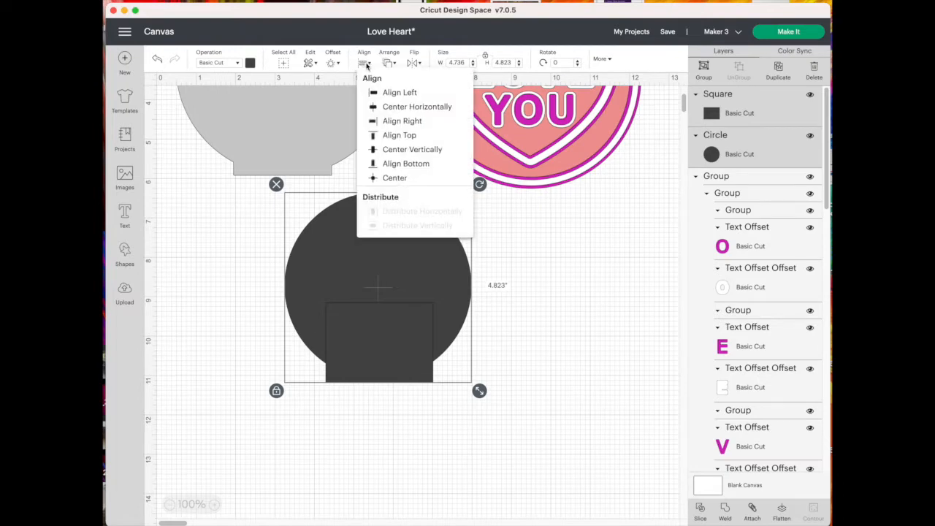
pyautogui.click(404, 164)
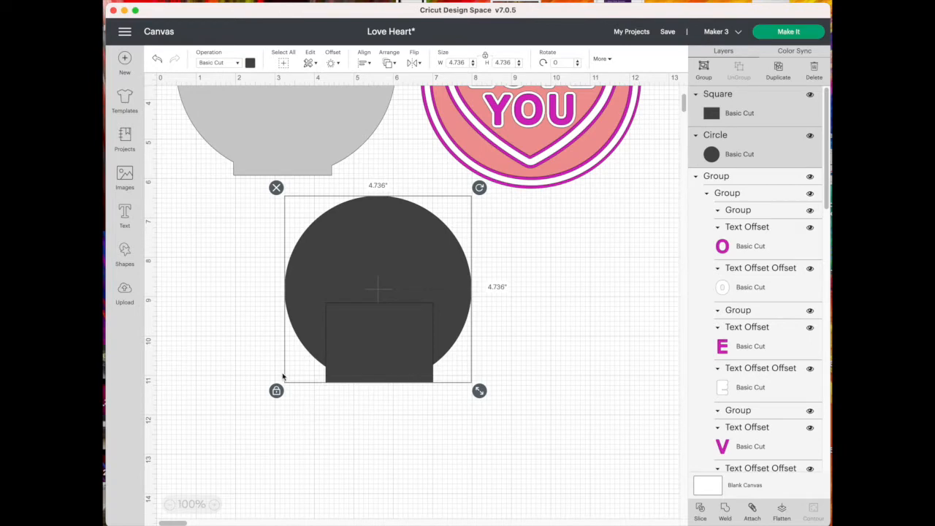
pyautogui.moveTo(261, 209); pyautogui.dragTo(460, 420)
pyautogui.click(721, 509)
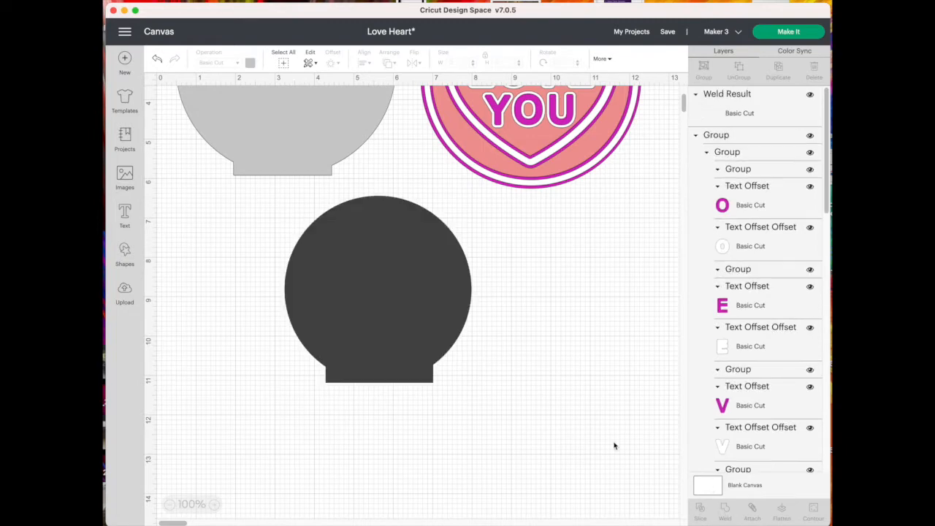
# Move the dark welded shape beneath the gray base shape and delete it
pyautogui.moveTo(414, 307); pyautogui.dragTo(306, 315)
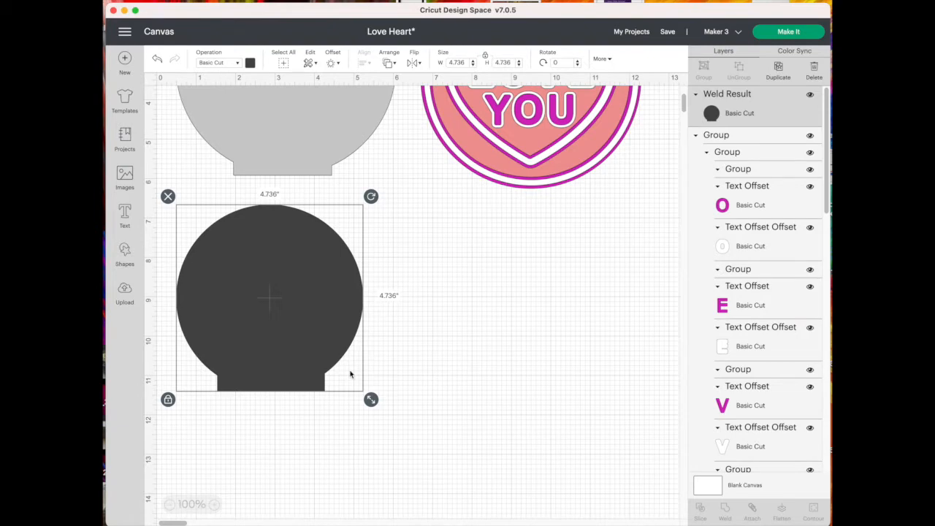
pyautogui.press('Delete')
# Add a new circle about 4.8 inches wide and place it below the gray base shape
pyautogui.scroll(2, 524, 310)
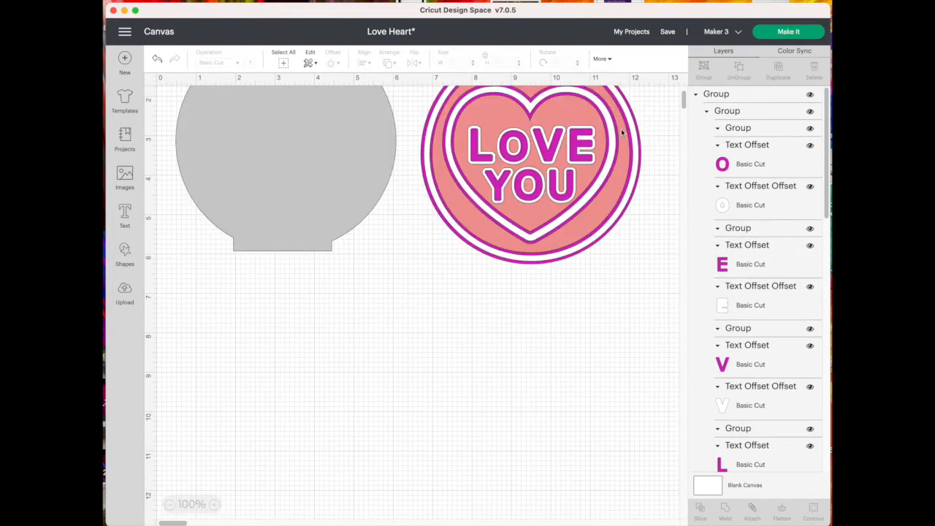
pyautogui.scroll(1, 497, 440)
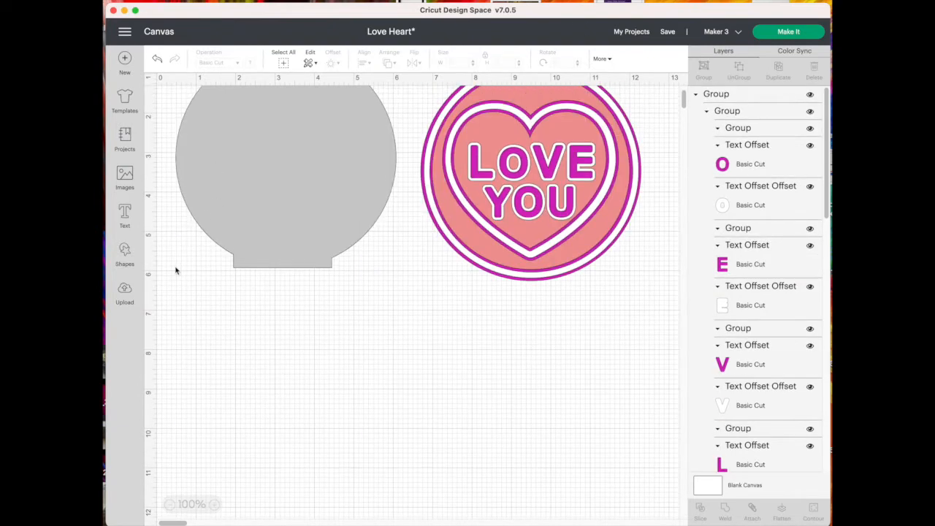
pyautogui.click(125, 253)
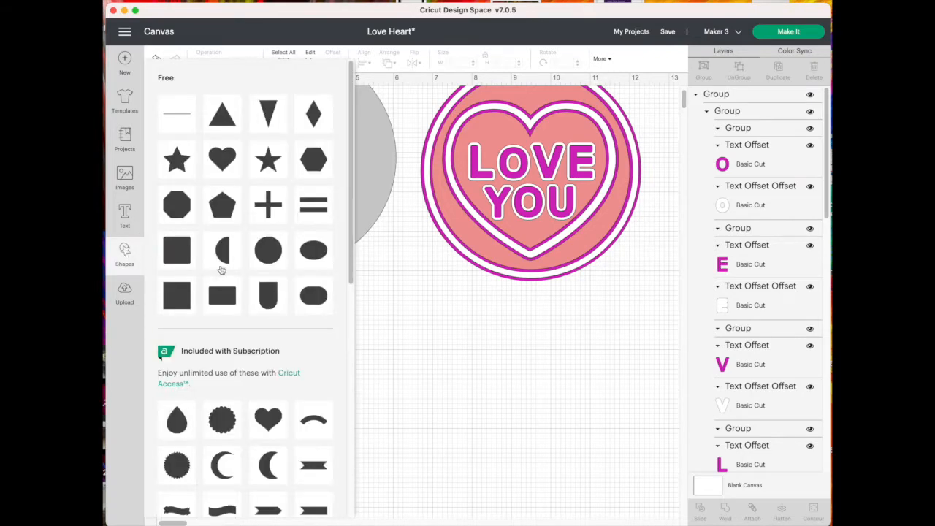
pyautogui.click(263, 252)
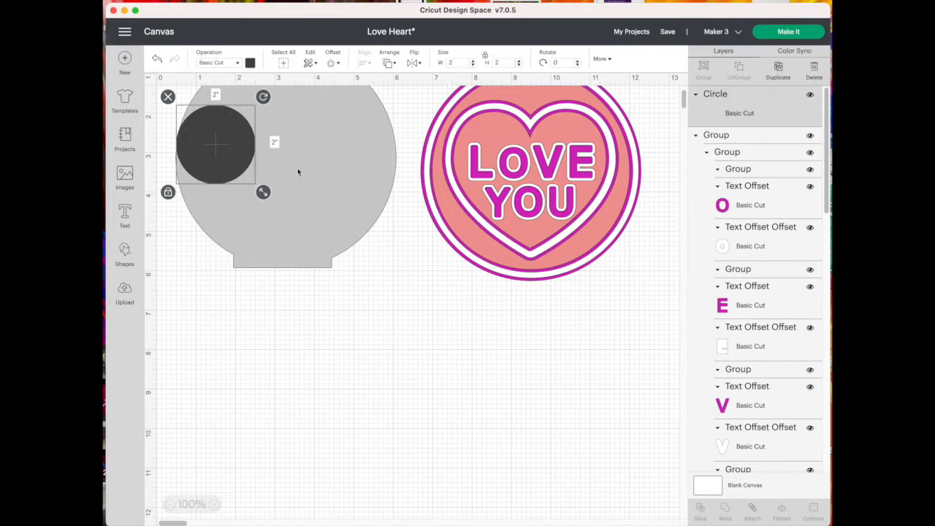
pyautogui.moveTo(191, 125); pyautogui.dragTo(378, 377)
pyautogui.moveTo(440, 445); pyautogui.dragTo(534, 487)
pyautogui.scroll(-3, 634, 436)
pyautogui.moveTo(424, 334); pyautogui.dragTo(307, 309)
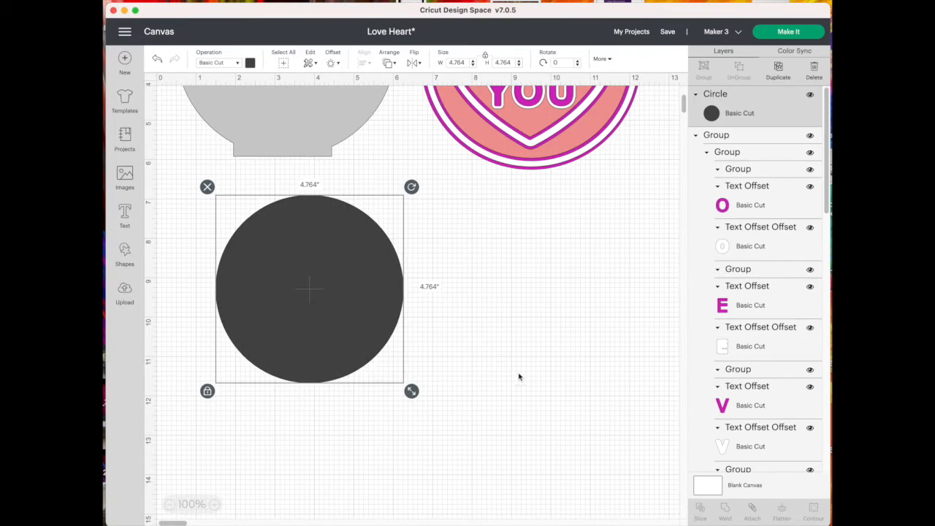
# Ungroup the Love You design and move its pink circle out below the rest
pyautogui.scroll(2, 519, 377)
pyautogui.scroll(1, 555, 356)
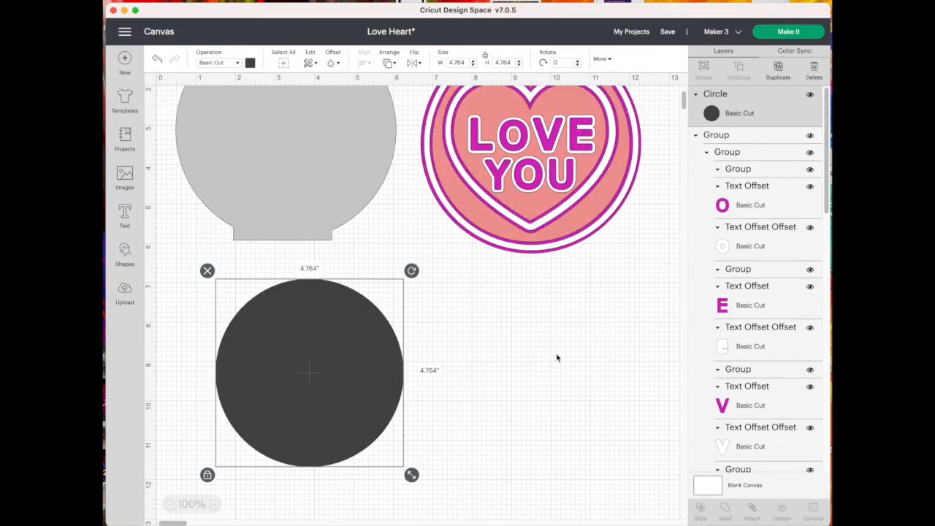
pyautogui.click(568, 222)
pyautogui.scroll(2, 592, 304)
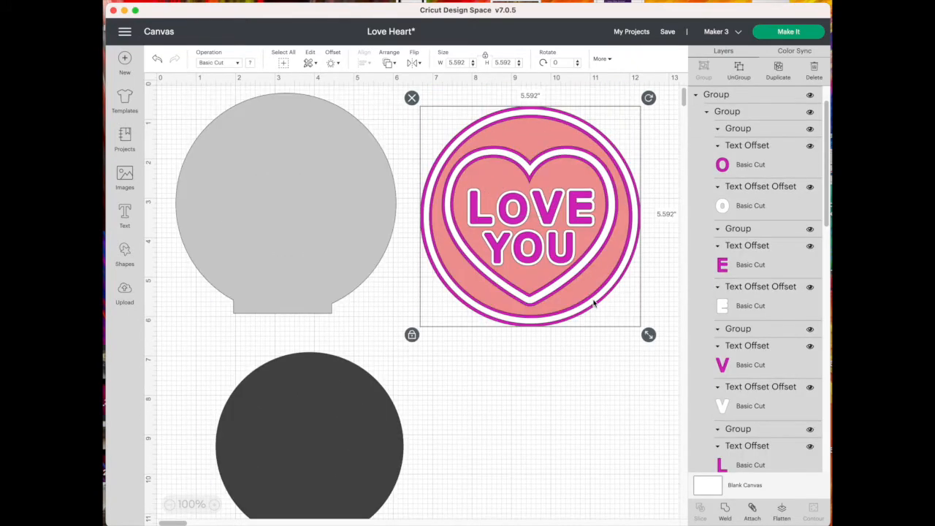
pyautogui.click(739, 68)
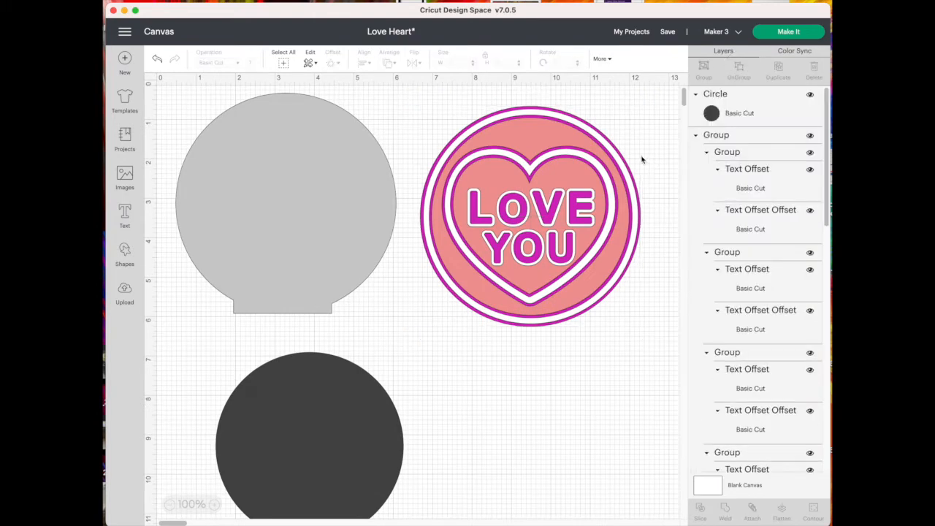
pyautogui.moveTo(535, 138); pyautogui.dragTo(579, 353)
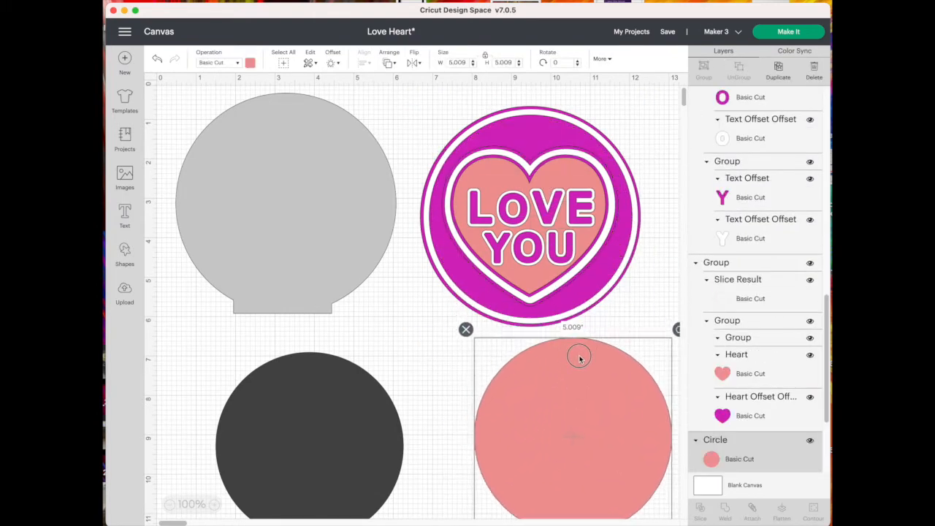
# Move the heart and the LOVE YOU lettering off the magenta circle, leaving the circle with its white ring
pyautogui.click(595, 318)
pyautogui.moveTo(595, 317); pyautogui.dragTo(781, 278)
pyautogui.moveTo(513, 211); pyautogui.dragTo(680, 314)
pyautogui.click(544, 244)
pyautogui.moveTo(545, 245); pyautogui.dragTo(518, 245)
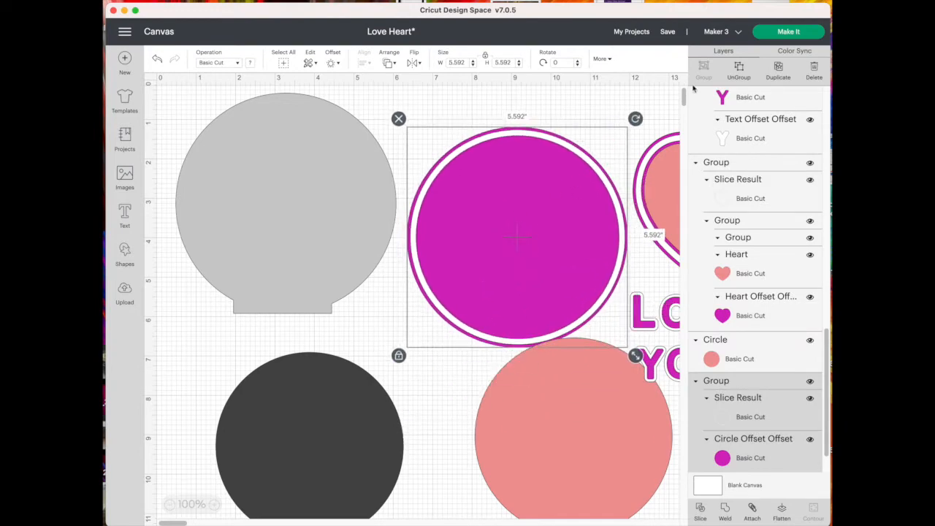
# Ungroup the magenta circle from its white ring, pull the two apart, and set the ring back on the circle
pyautogui.click(738, 68)
pyautogui.moveTo(543, 170); pyautogui.dragTo(555, 252)
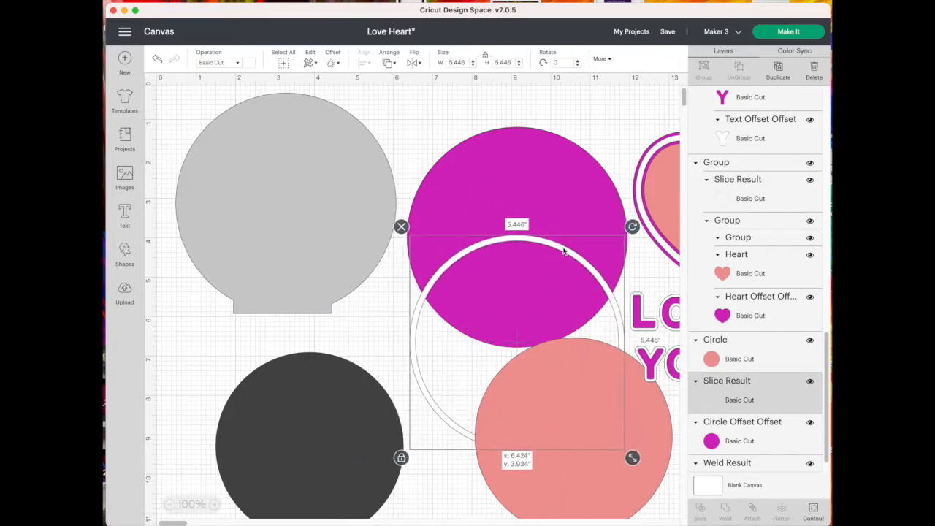
pyautogui.moveTo(546, 182); pyautogui.dragTo(542, 157)
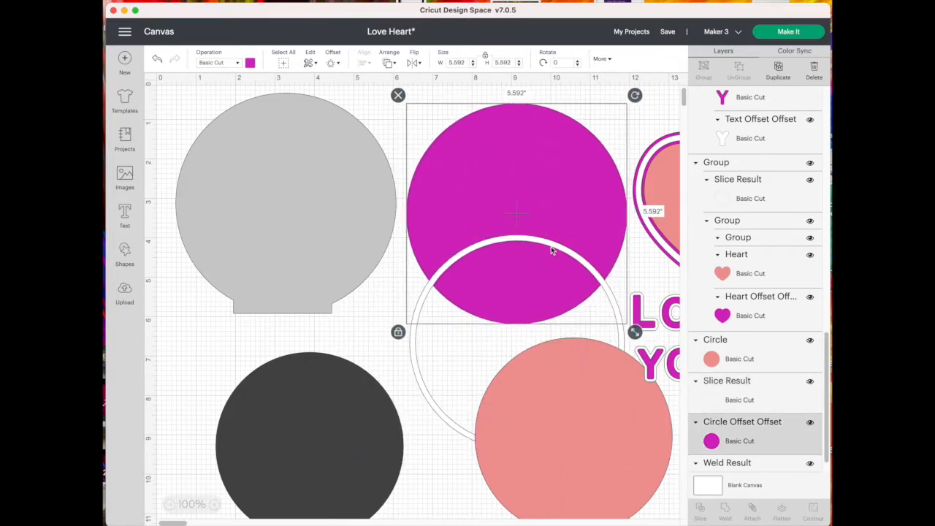
pyautogui.moveTo(553, 249); pyautogui.dragTo(553, 120)
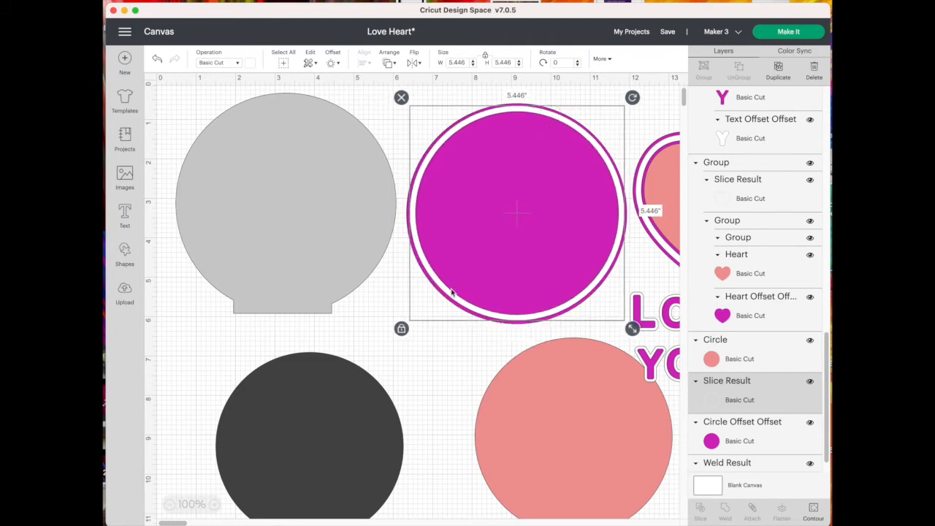
# Position the dark circle under the gray shape and create two successive inward offsets of -0.236 in with rounded corners
pyautogui.scroll(-5, 445, 309)
pyautogui.moveTo(310, 383); pyautogui.dragTo(292, 390)
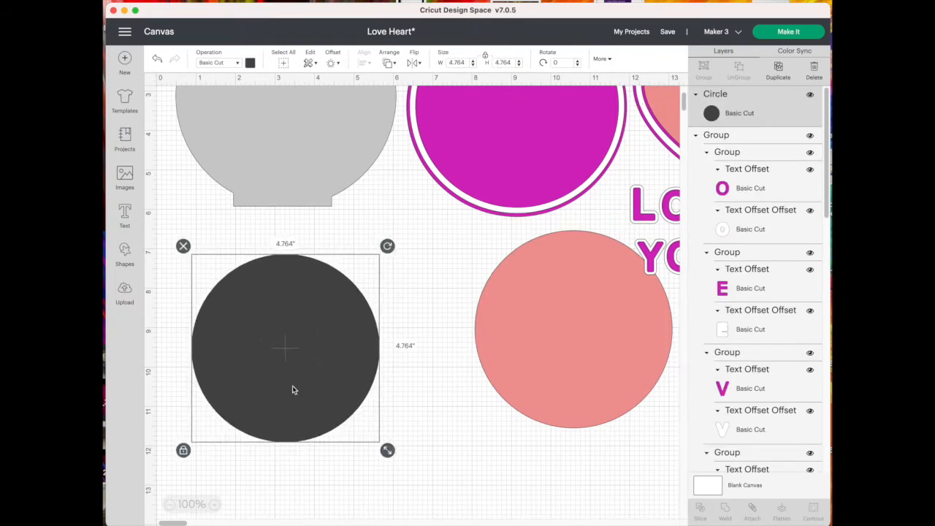
pyautogui.click(336, 63)
pyautogui.moveTo(318, 132); pyautogui.dragTo(298, 129)
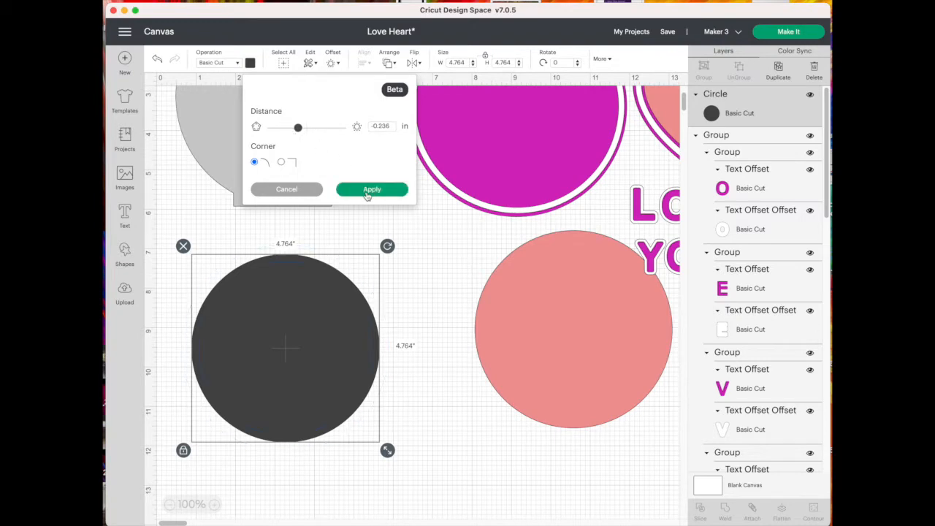
pyautogui.click(372, 190)
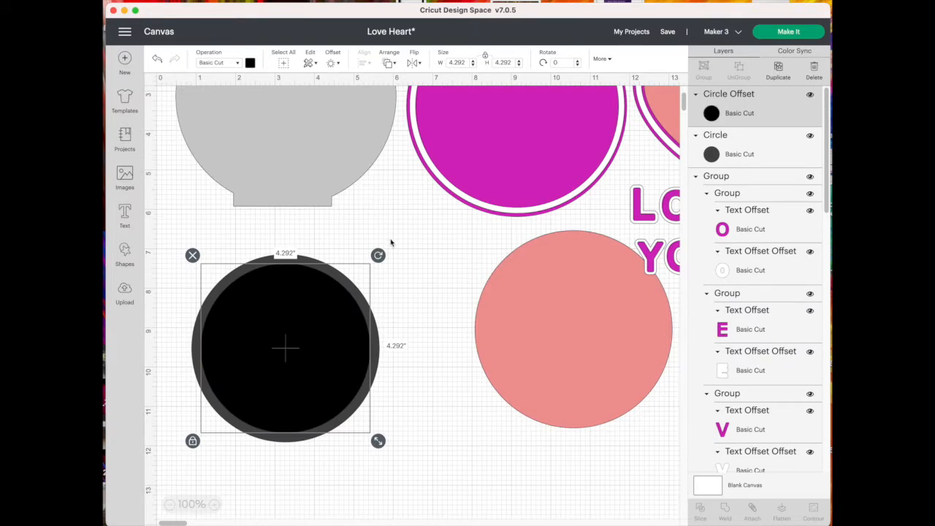
pyautogui.click(333, 63)
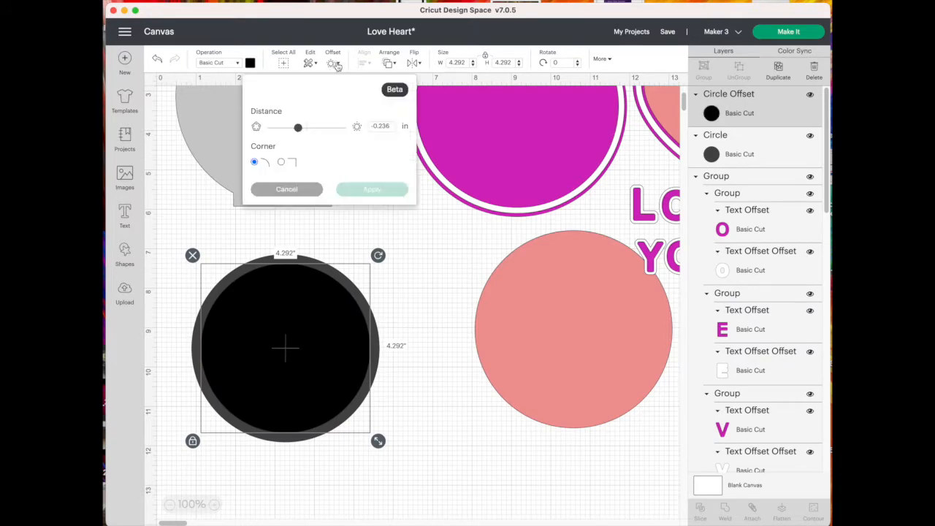
pyautogui.click(359, 191)
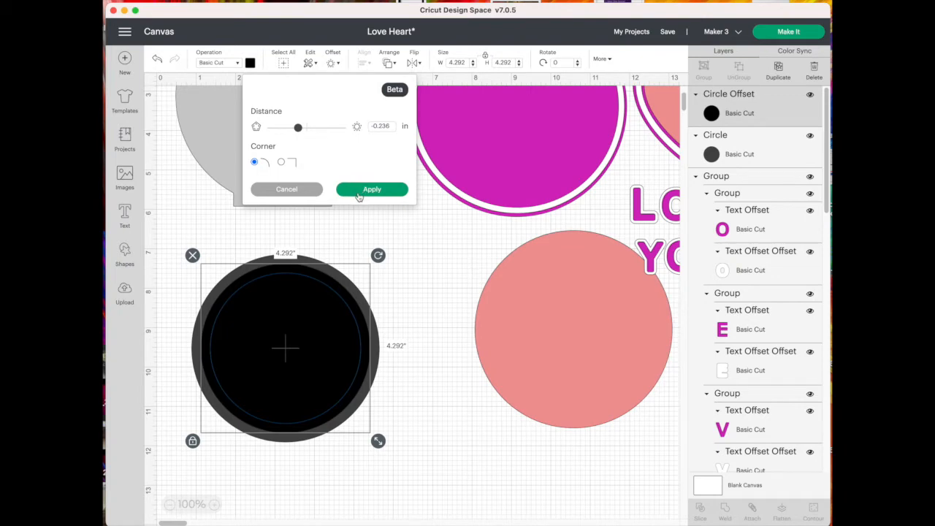
# Hide the original dark circle and slice the two offset circles with each other
pyautogui.click(376, 372)
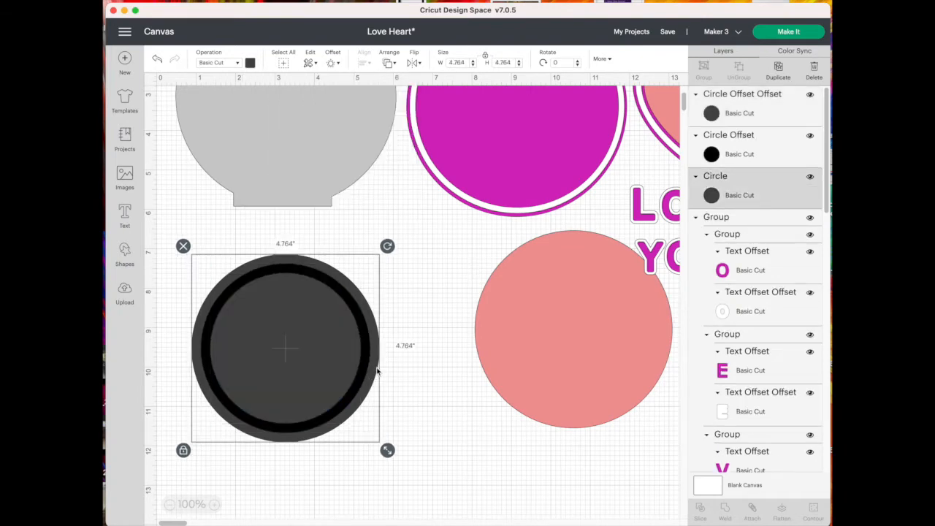
pyautogui.click(810, 178)
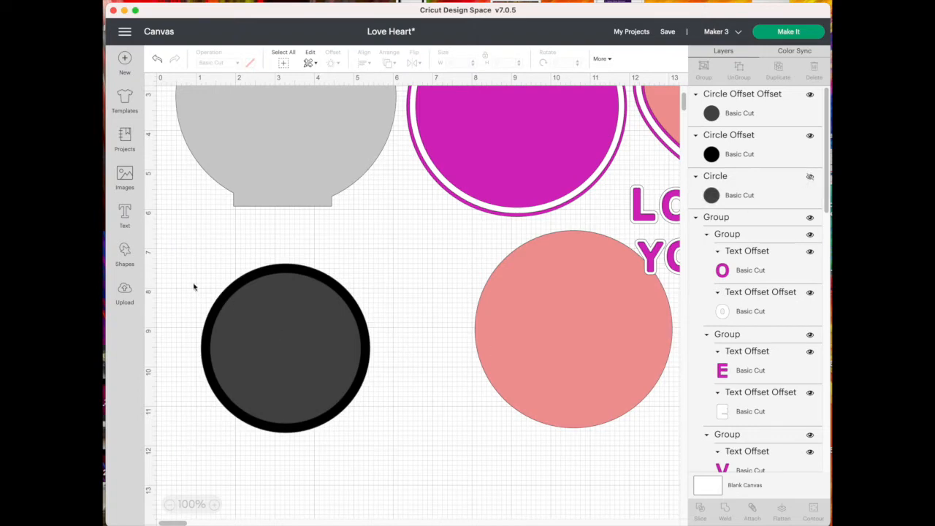
pyautogui.moveTo(191, 275); pyautogui.dragTo(407, 468)
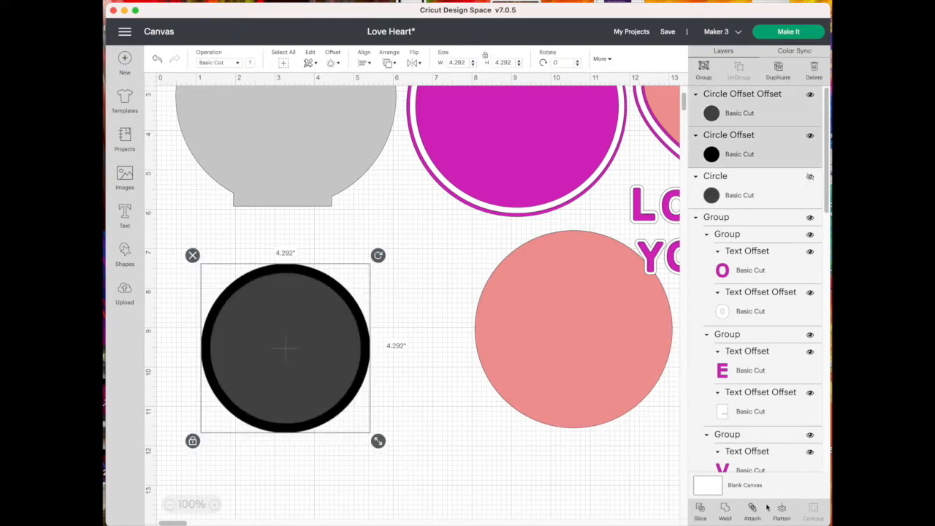
pyautogui.click(702, 512)
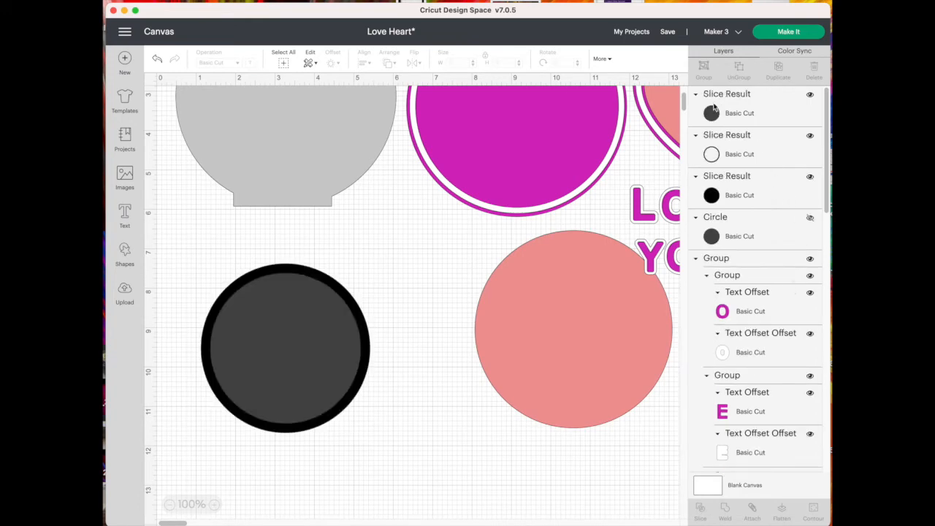
# Delete the two solid circle pieces left by the slice, keeping the black ring, and unhide the original dark circle
pyautogui.click(753, 115)
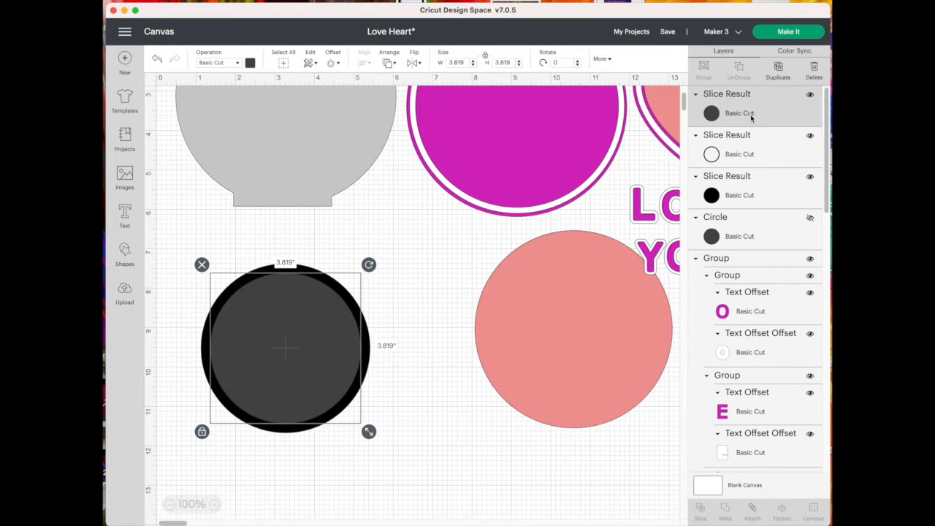
pyautogui.press('Delete')
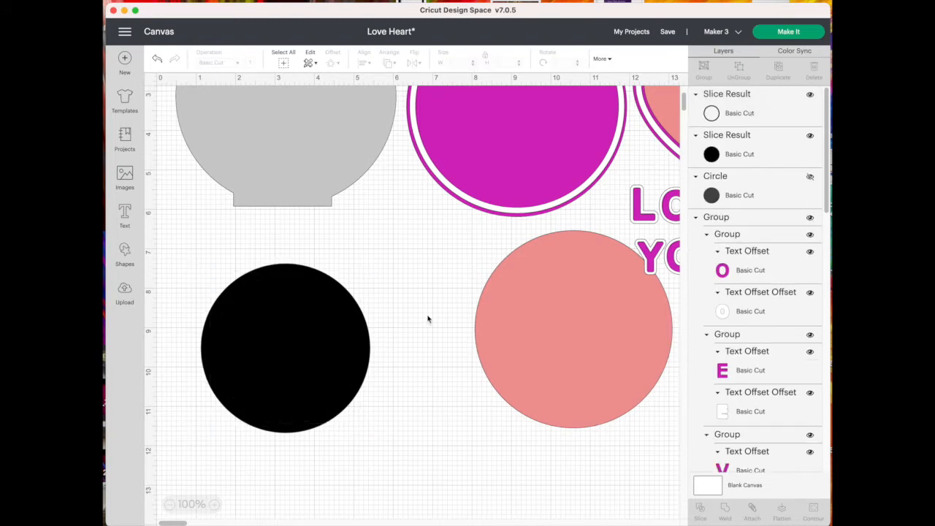
pyautogui.click(309, 361)
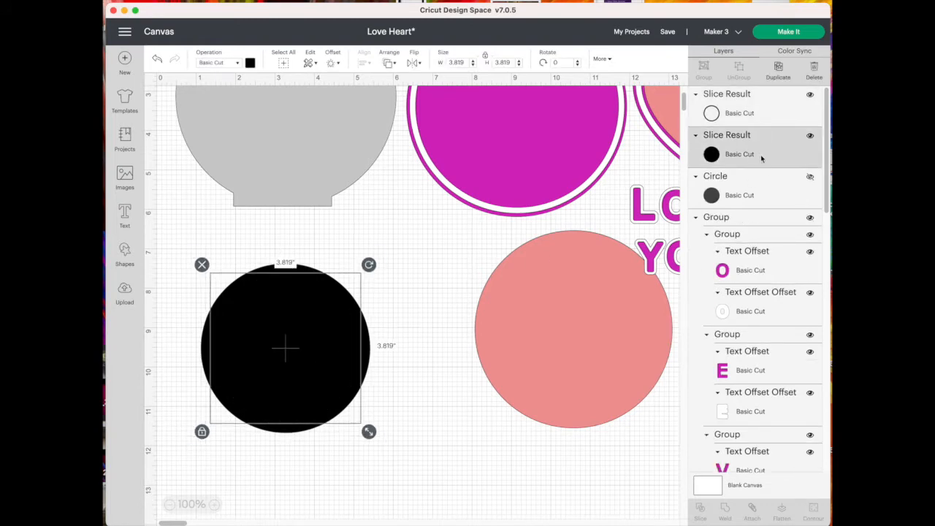
pyautogui.press('Delete')
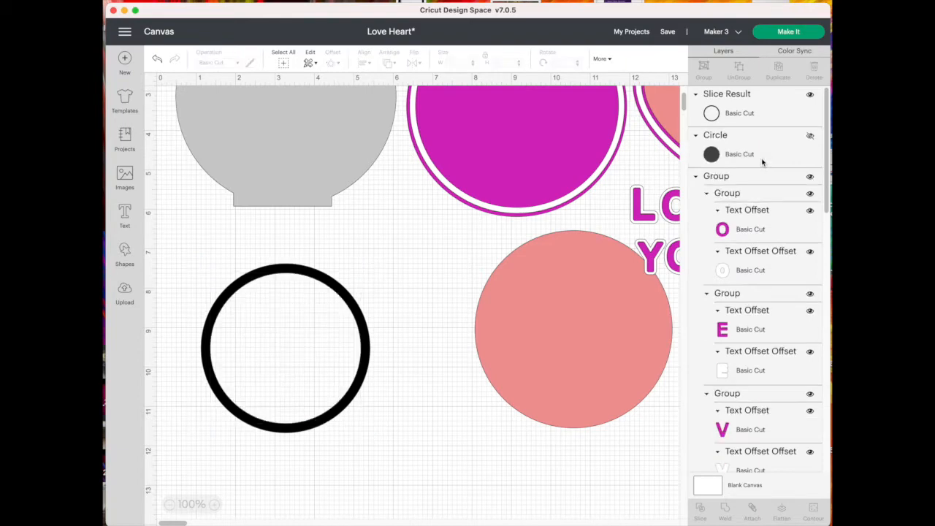
pyautogui.click(810, 136)
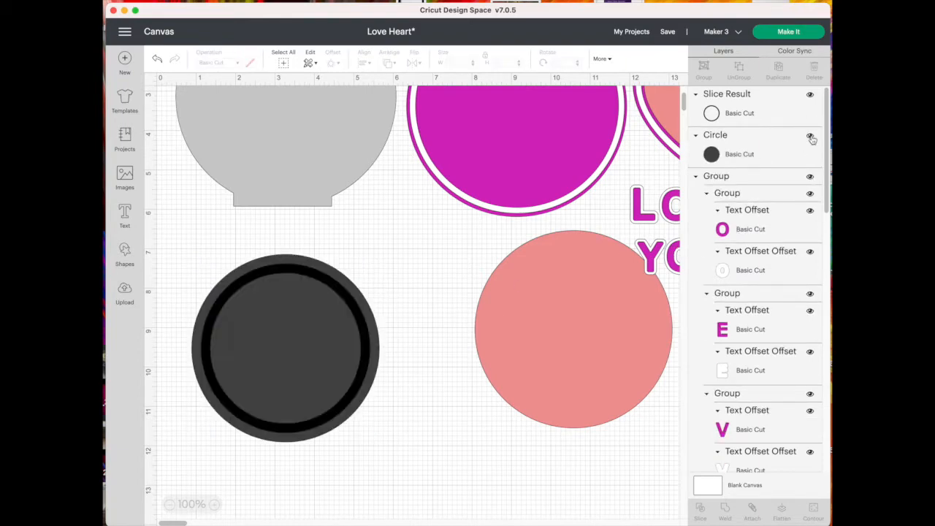
# Recolor the original dark circle magenta and the black ring on top of it white
pyautogui.click(311, 363)
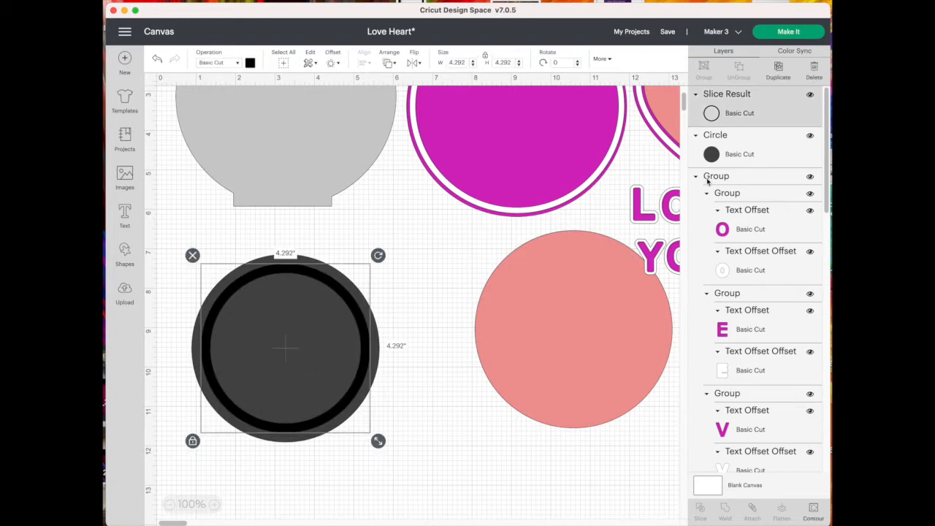
pyautogui.click(743, 164)
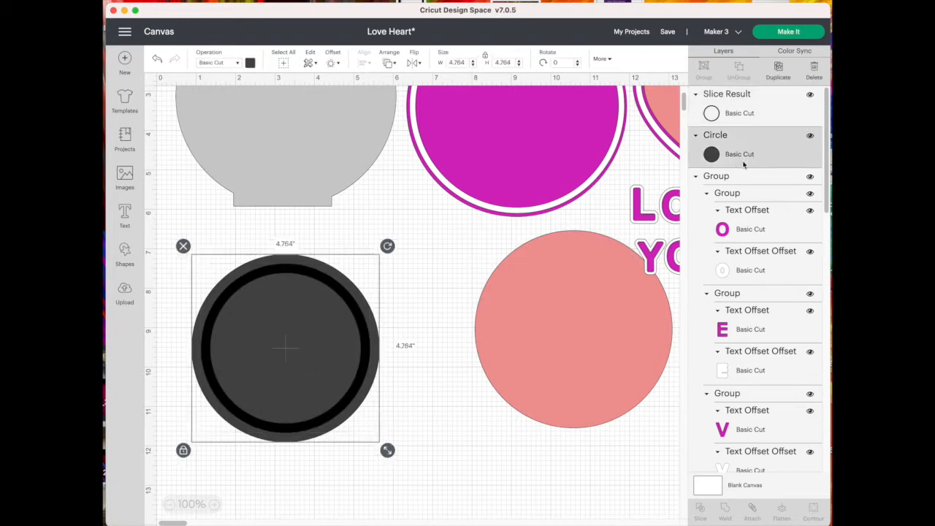
pyautogui.click(250, 63)
pyautogui.click(275, 109)
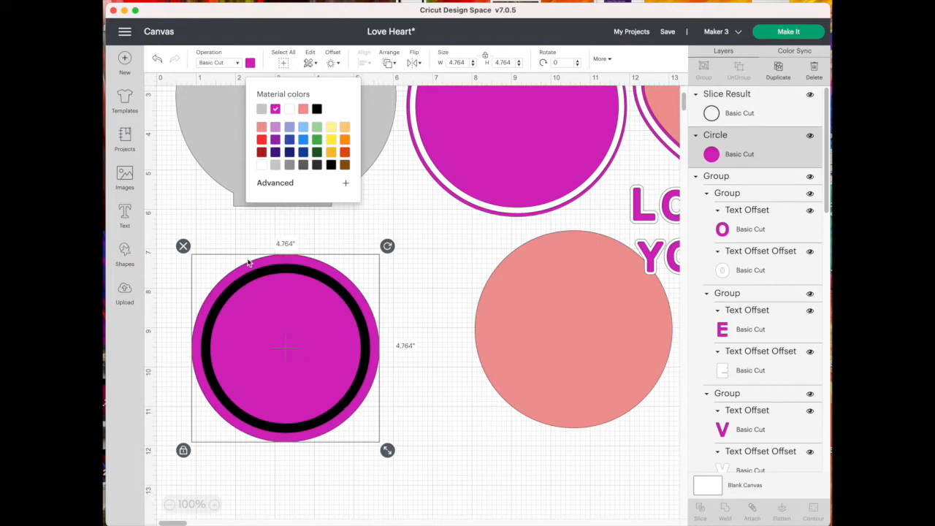
pyautogui.click(744, 119)
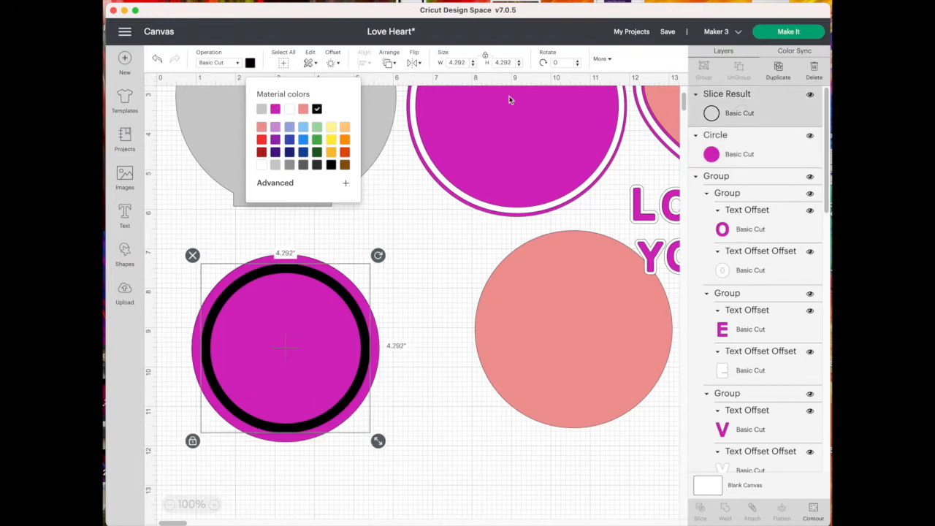
pyautogui.click(288, 109)
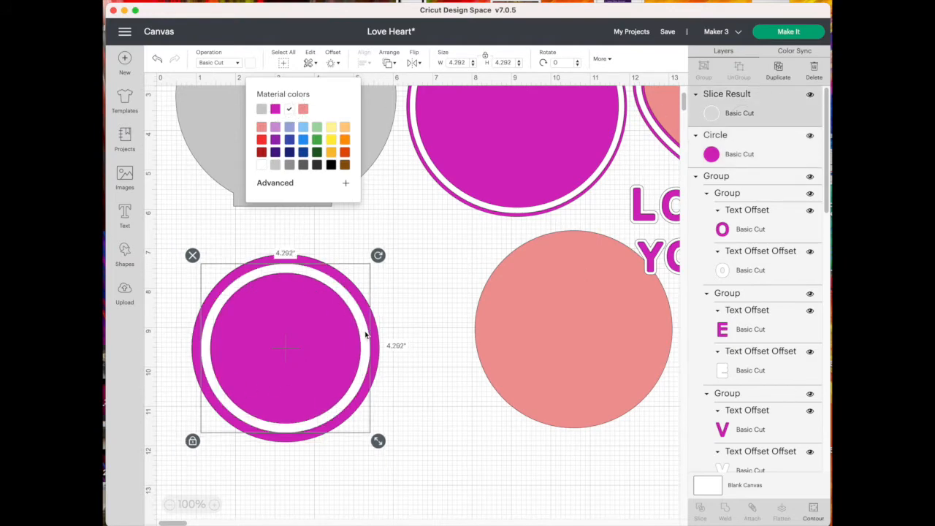
# Delete the white ring and the magenta circle under the gray shape
pyautogui.scroll(3, 420, 395)
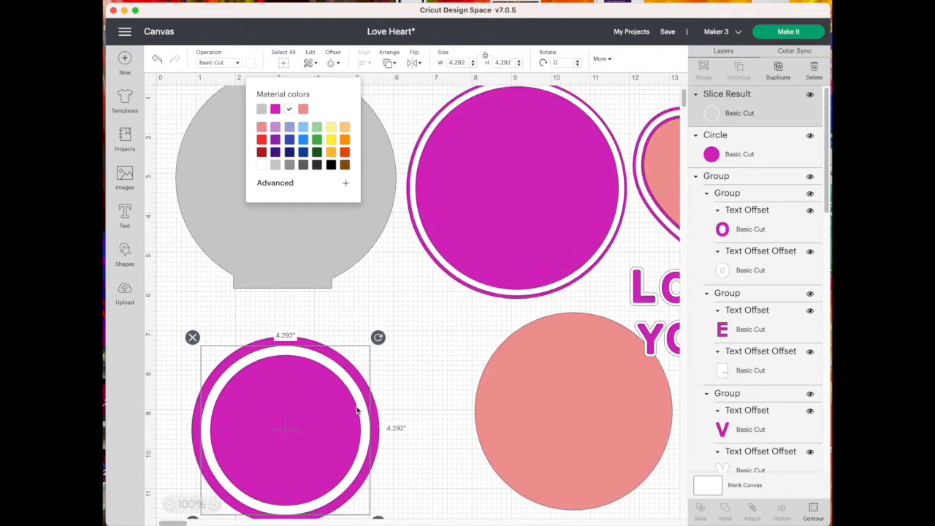
pyautogui.press('Delete')
pyautogui.click(307, 420)
pyautogui.press('Delete')
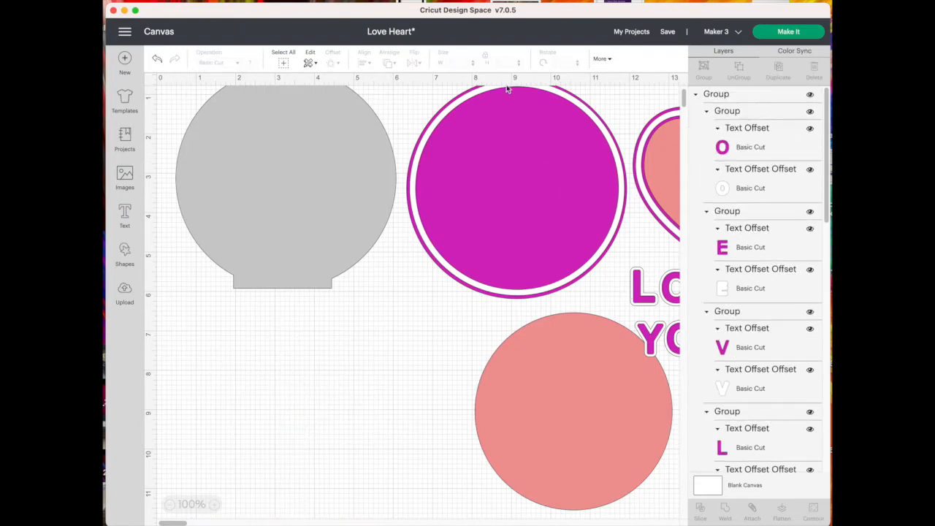
# Move the heart below the gray shape, ungroup its white outline, and pull the outline and heart apart
pyautogui.moveTo(637, 189); pyautogui.dragTo(342, 365)
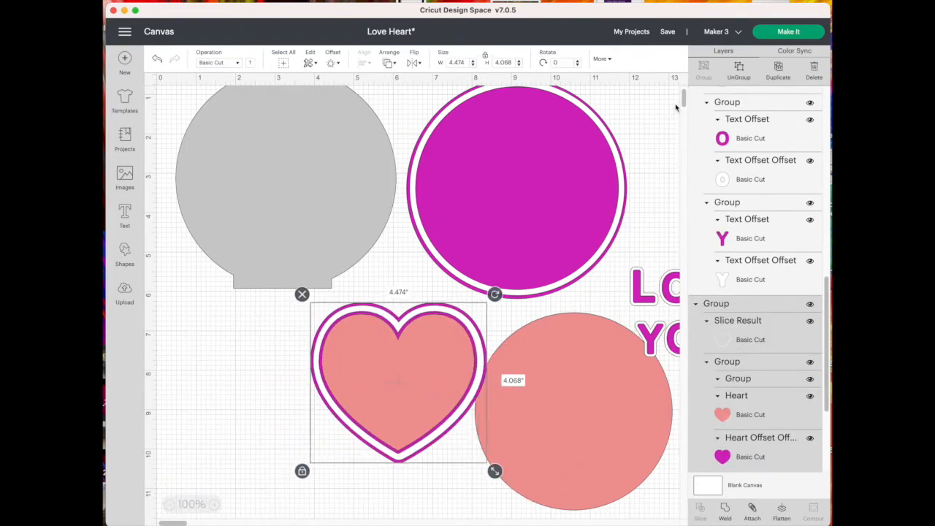
pyautogui.click(738, 72)
pyautogui.scroll(-2, 566, 430)
pyautogui.scroll(-2, 566, 430)
pyautogui.moveTo(428, 236); pyautogui.dragTo(387, 418)
pyautogui.moveTo(427, 198); pyautogui.dragTo(376, 217)
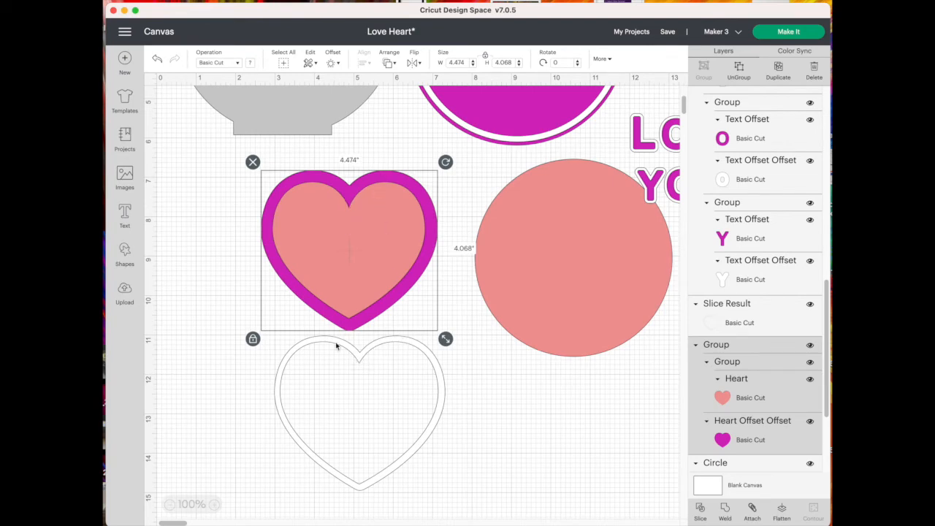
# Reposition the white heart outline over the magenta and coral heart so that a magenta border shows on both sides
pyautogui.moveTo(371, 359); pyautogui.dragTo(386, 212)
pyautogui.moveTo(380, 209); pyautogui.dragTo(436, 226)
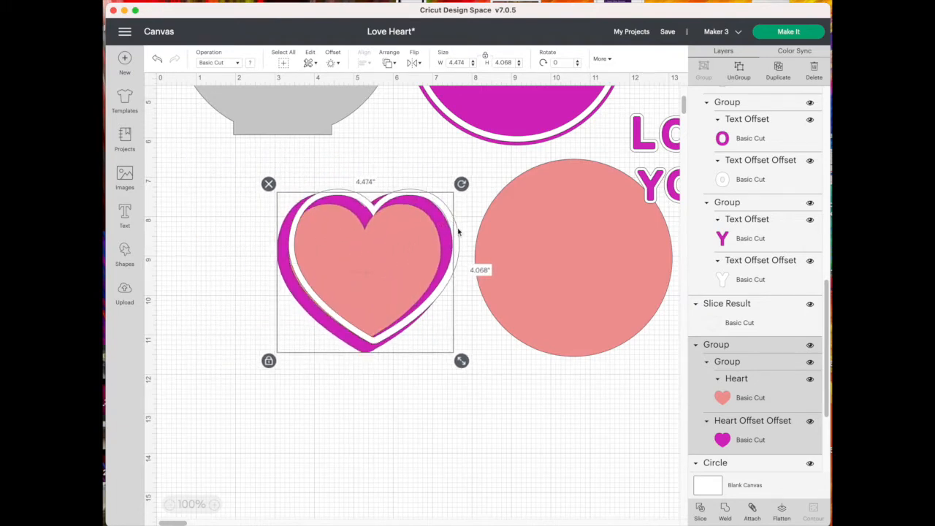
pyautogui.moveTo(418, 321); pyautogui.dragTo(406, 333)
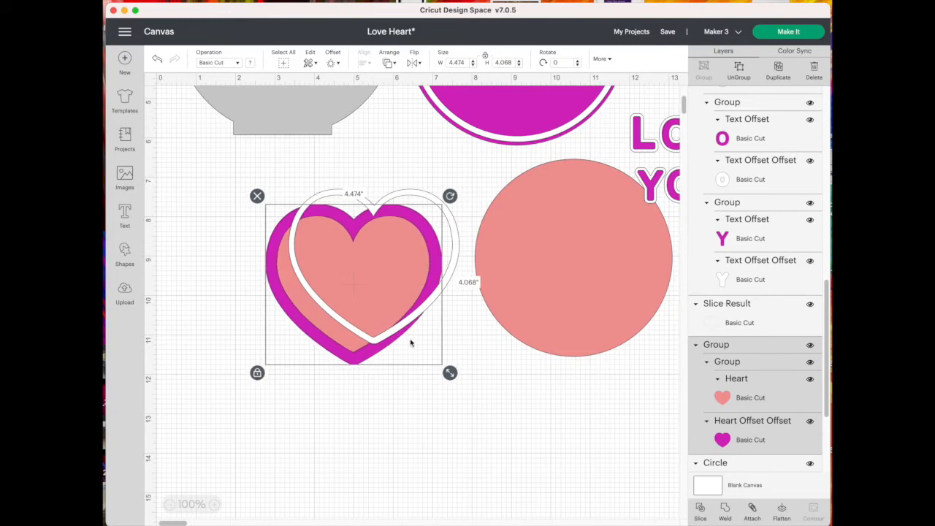
pyautogui.click(480, 421)
pyautogui.click(441, 263)
pyautogui.click(484, 378)
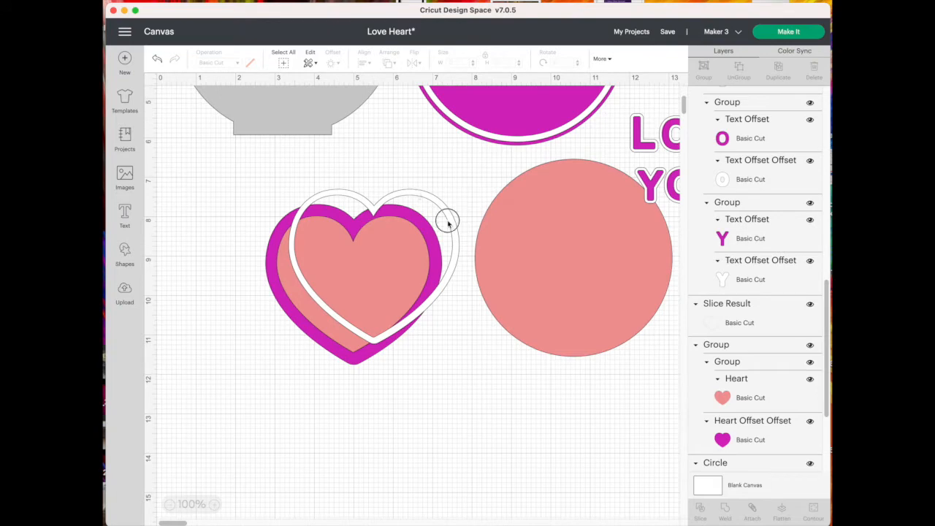
pyautogui.moveTo(352, 348); pyautogui.dragTo(331, 370)
pyautogui.moveTo(337, 222); pyautogui.dragTo(335, 221)
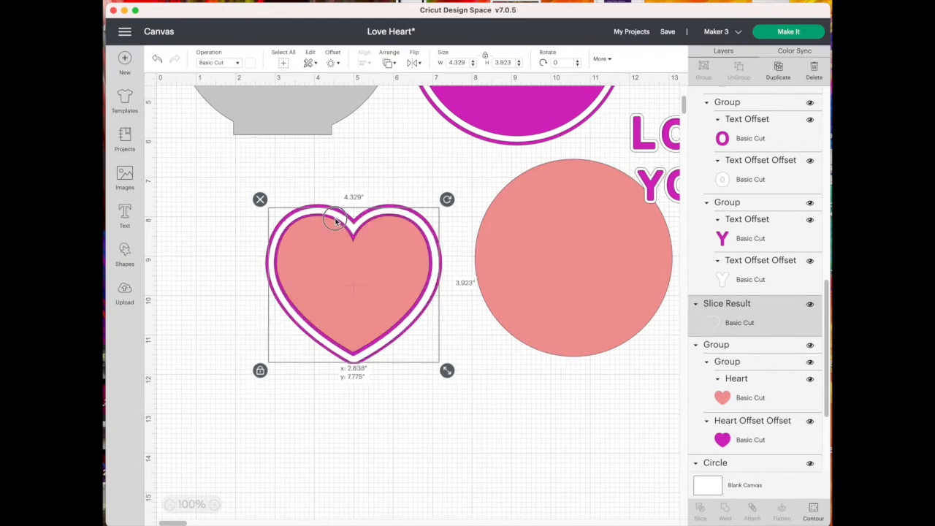
pyautogui.click(414, 428)
# Center the white outline and the heart on each other, group them, and move the group slightly lower
pyautogui.moveTo(254, 192); pyautogui.dragTo(432, 395)
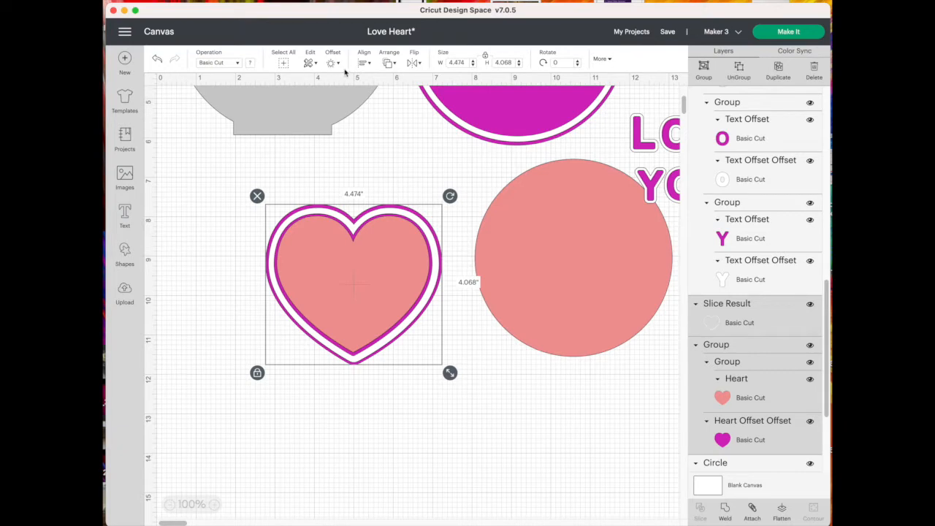
pyautogui.click(362, 64)
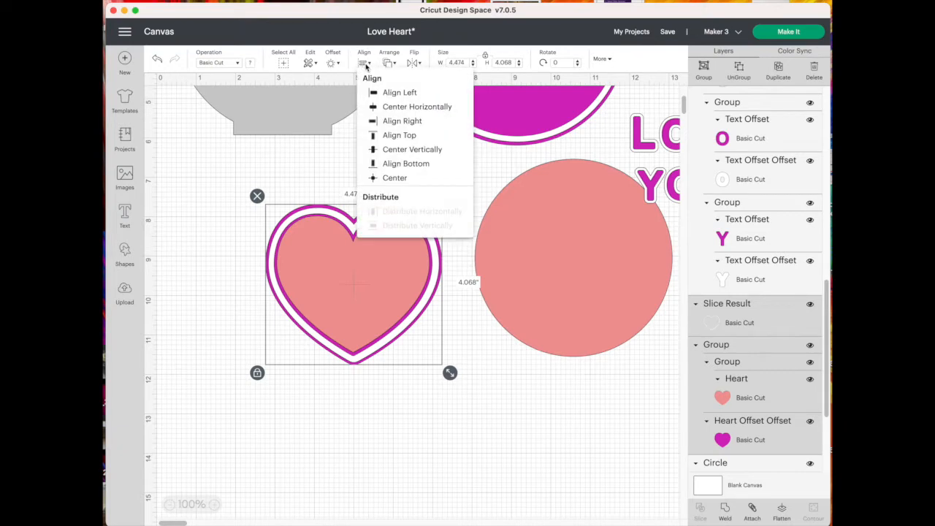
pyautogui.click(404, 179)
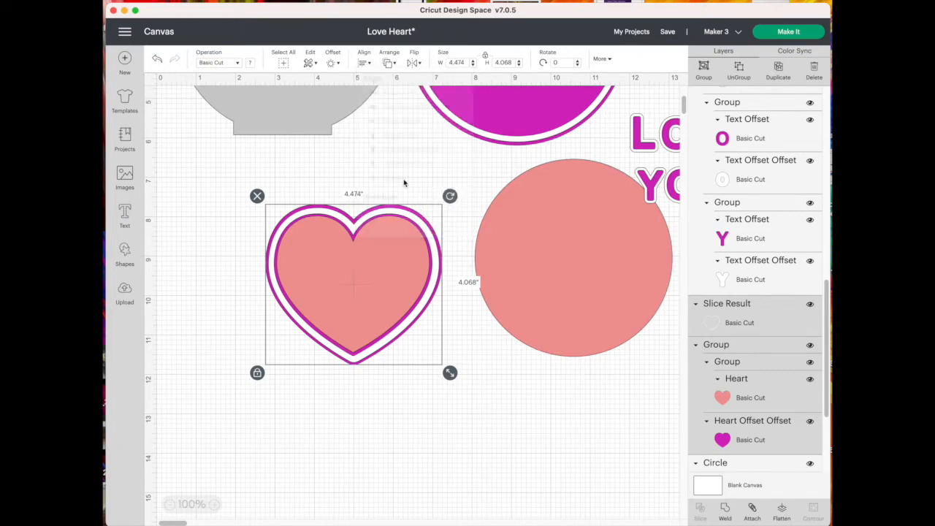
pyautogui.click(704, 68)
pyautogui.moveTo(370, 292); pyautogui.dragTo(358, 338)
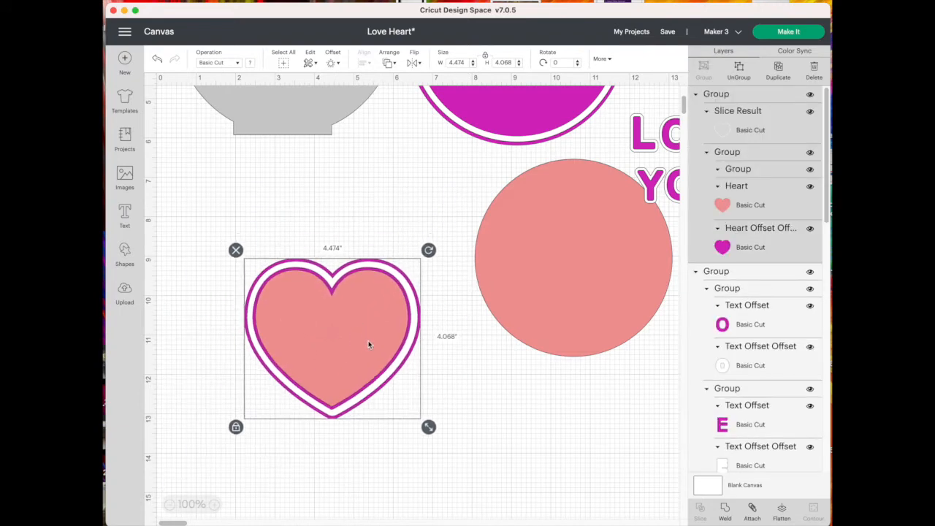
# Place the coral circle on the magenta circle with its white ring and center all three on each other
pyautogui.scroll(3, 468, 453)
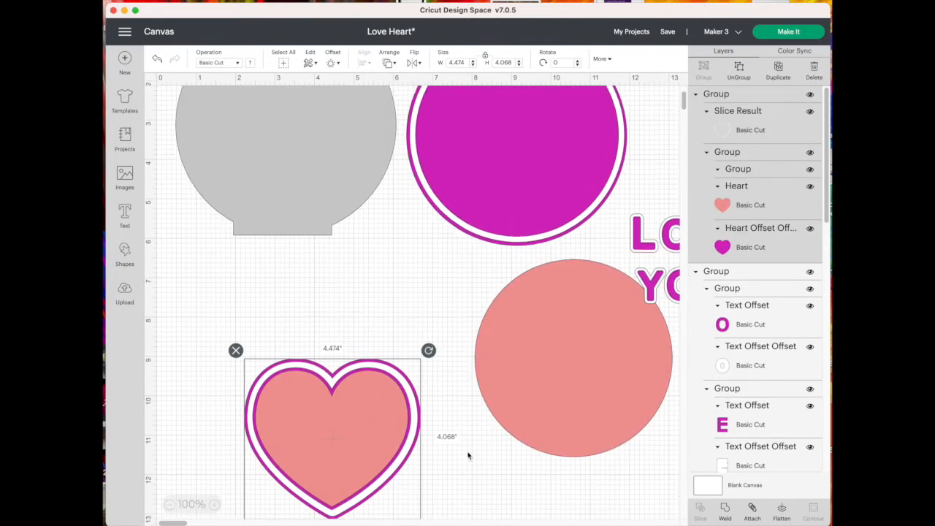
pyautogui.scroll(2, 559, 435)
pyautogui.moveTo(555, 420); pyautogui.dragTo(516, 222)
pyautogui.click(536, 381)
pyautogui.moveTo(570, 345); pyautogui.dragTo(458, 116)
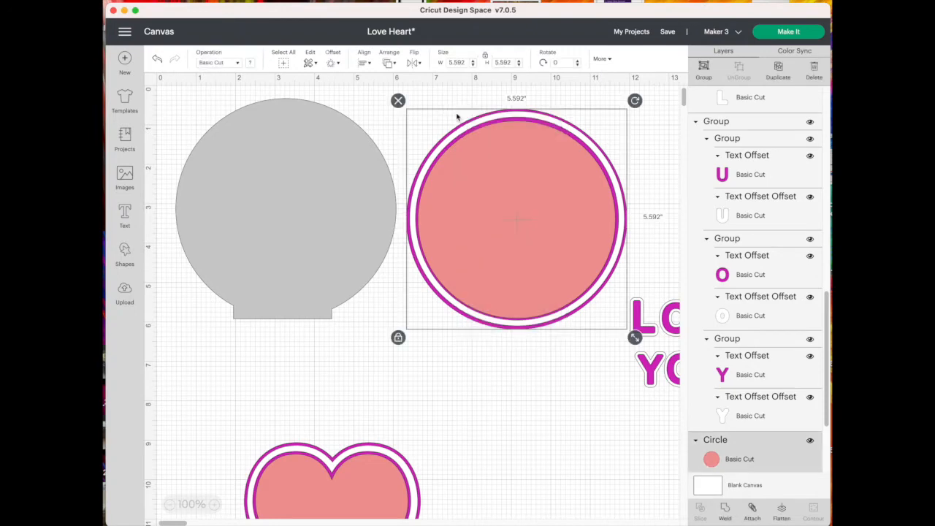
pyautogui.click(364, 63)
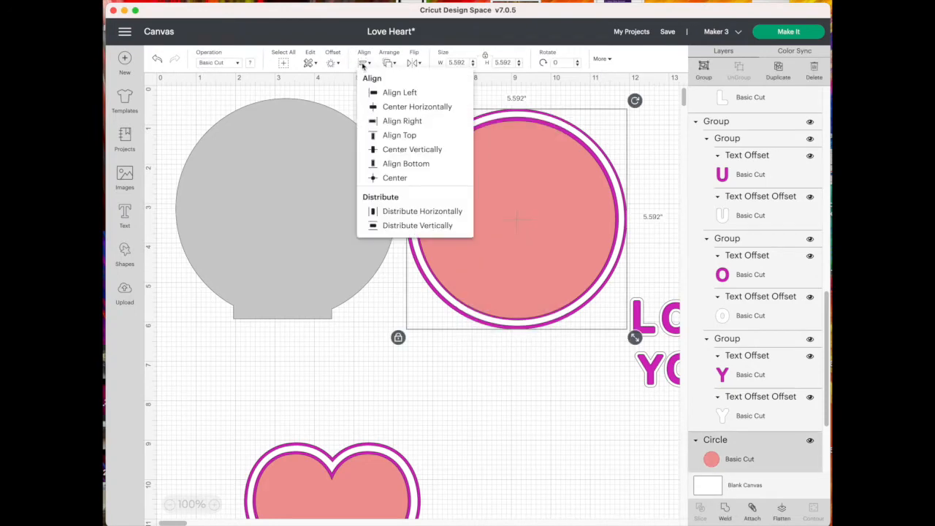
pyautogui.click(393, 179)
# Place the heart in the middle of the layered circle and group the heart and circle layers together
pyautogui.click(398, 480)
pyautogui.moveTo(382, 464); pyautogui.dragTo(584, 239)
pyautogui.click(563, 386)
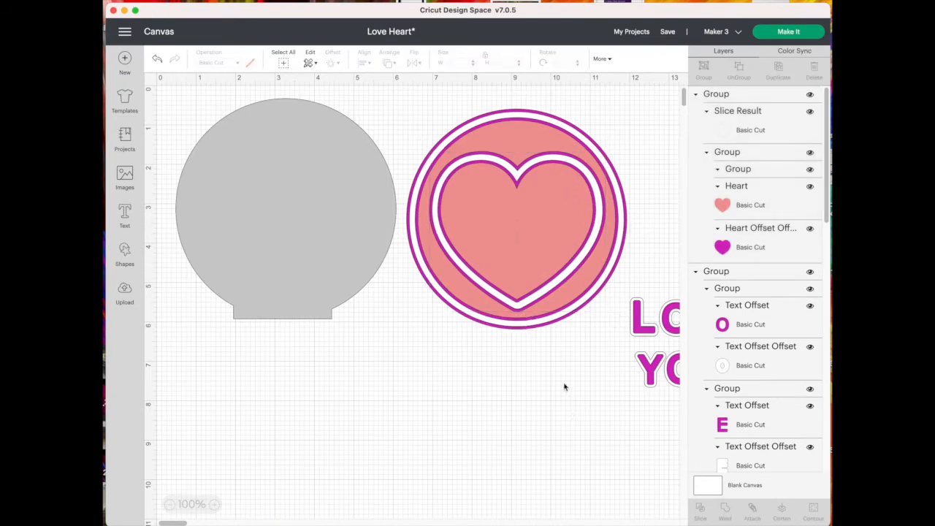
pyautogui.moveTo(548, 340); pyautogui.dragTo(446, 117)
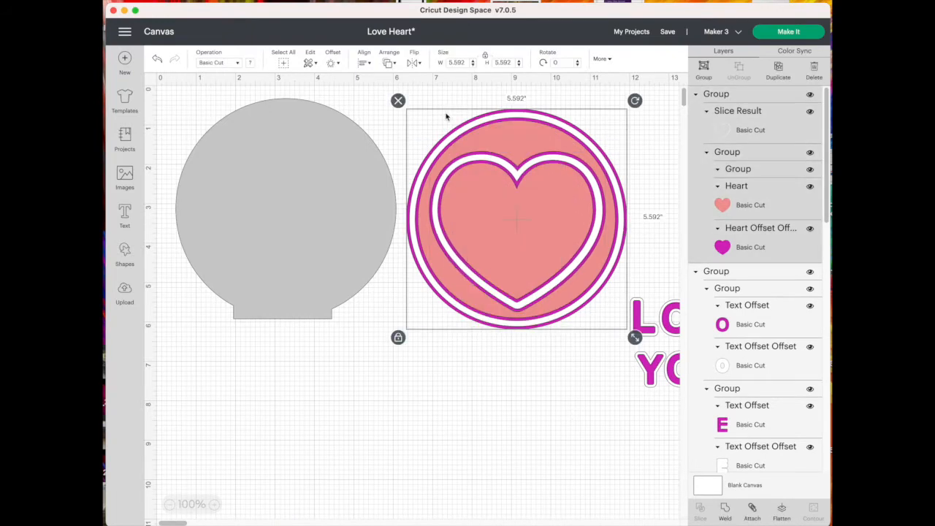
pyautogui.click(705, 66)
# Move the heart and circle group lower on the canvas and set the LOVE and YOU lettering in the space above it
pyautogui.moveTo(496, 271); pyautogui.dragTo(413, 455)
pyautogui.moveTo(635, 319); pyautogui.dragTo(447, 181)
pyautogui.moveTo(661, 368); pyautogui.dragTo(522, 249)
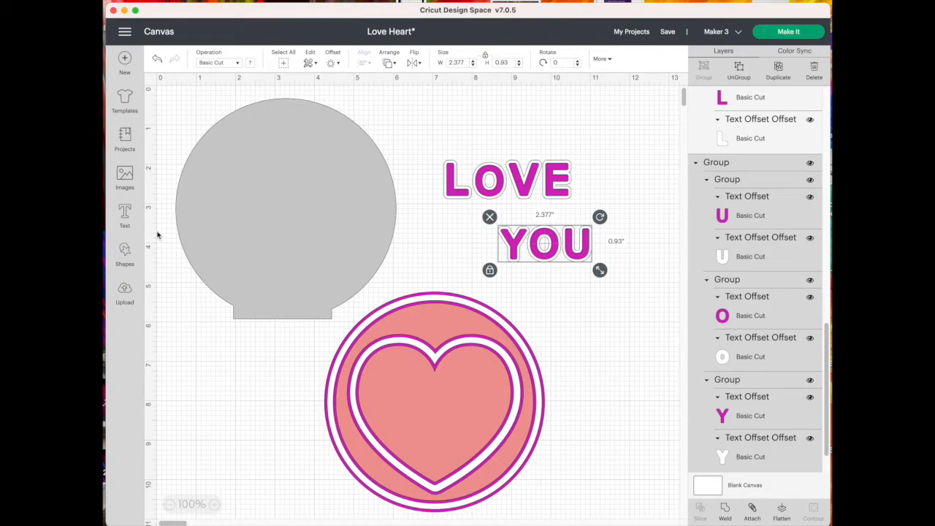
# Add a new text reading LOVE and position it below the heart and circle group
pyautogui.click(126, 214)
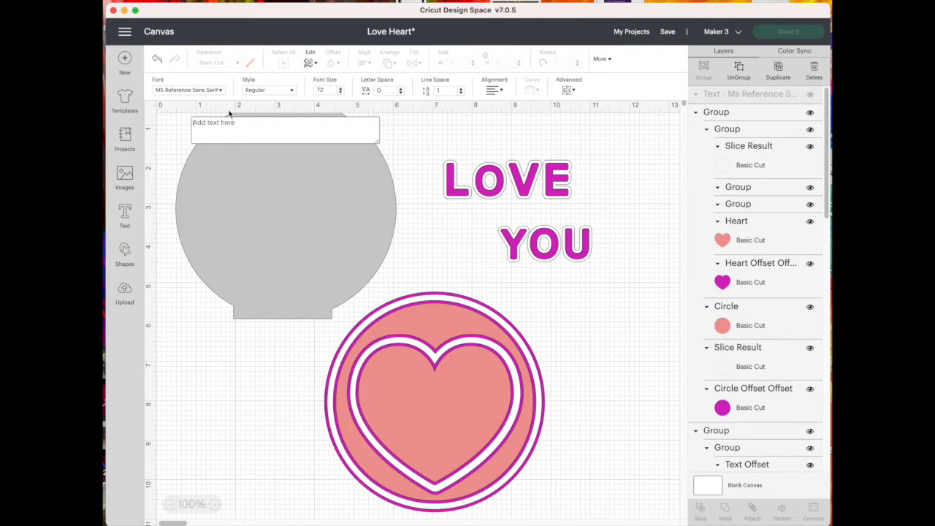
pyautogui.write('LOVD')
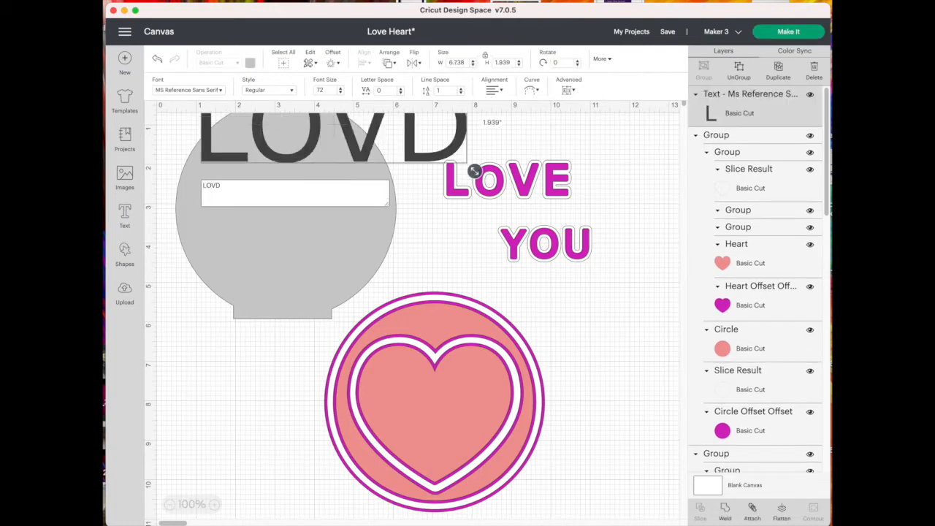
pyautogui.press('BackSpace')
pyautogui.write('E')
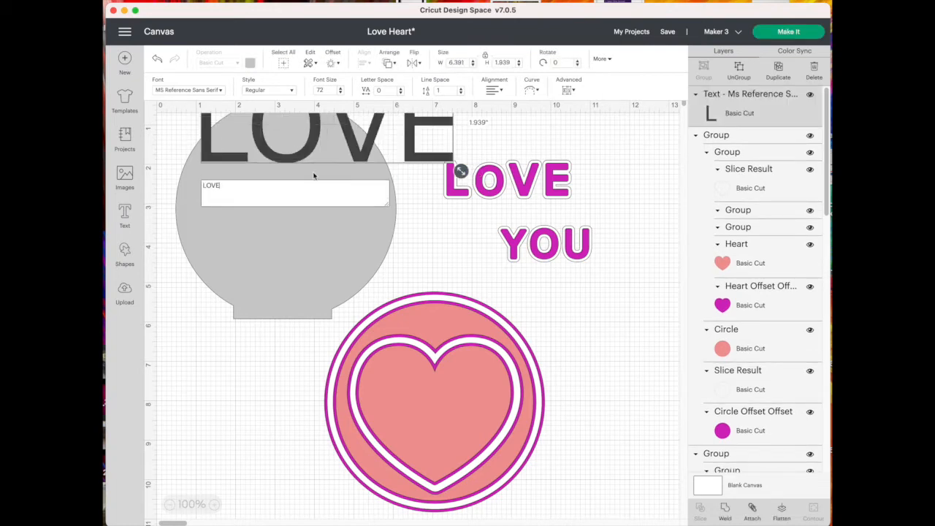
pyautogui.moveTo(353, 147); pyautogui.dragTo(321, 456)
pyautogui.scroll(-5, 499, 355)
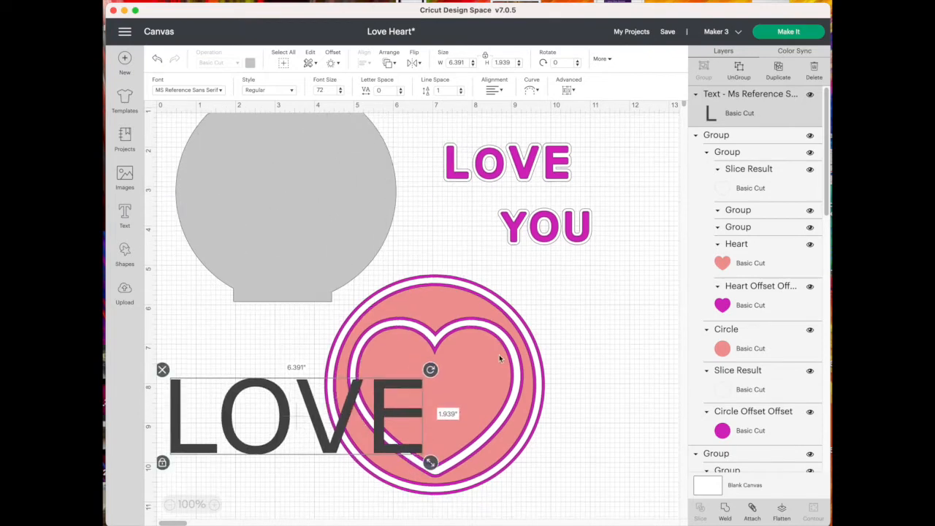
pyautogui.moveTo(349, 318); pyautogui.dragTo(442, 462)
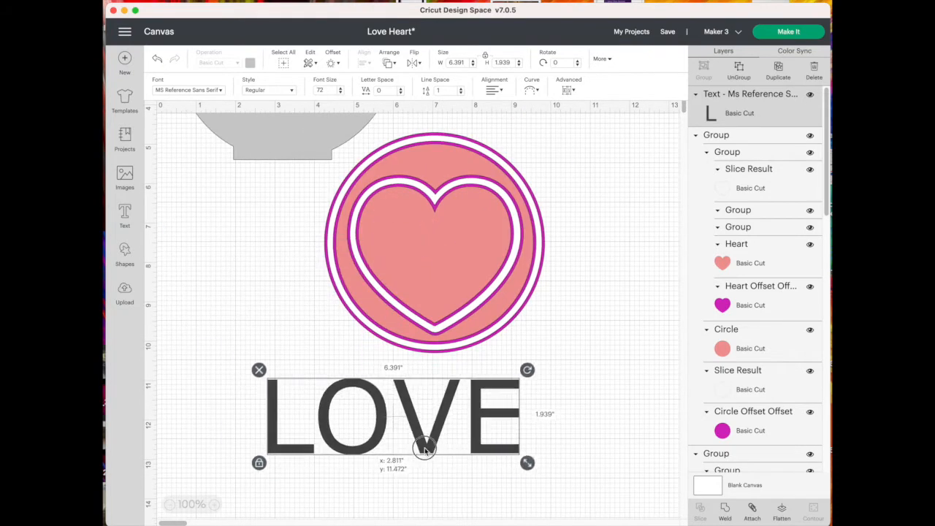
# Ungroup the new LOVE text into individual letters and shift the L slightly away from the O
pyautogui.scroll(-5, 533, 416)
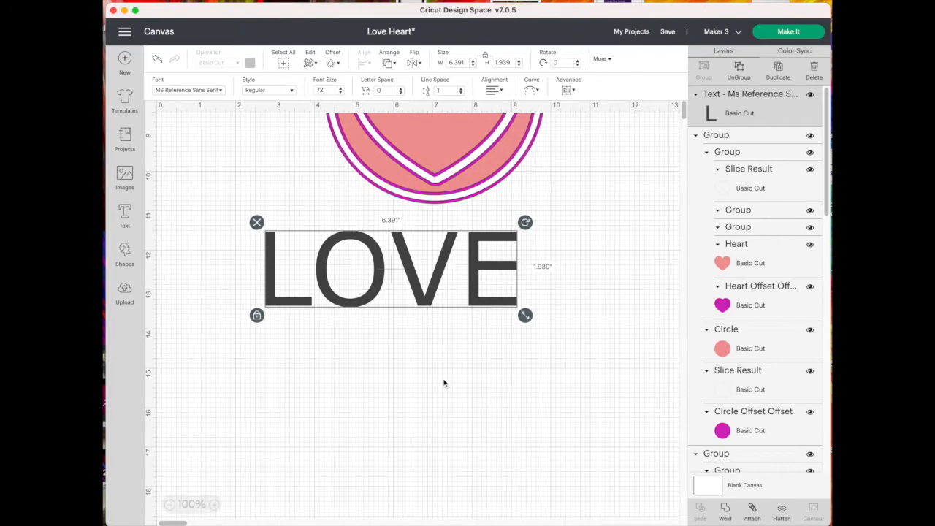
pyautogui.click(292, 90)
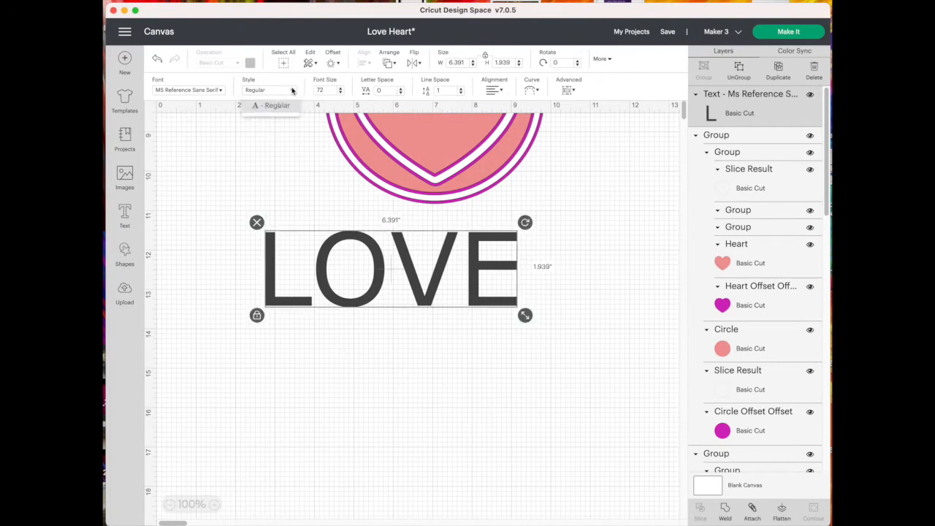
pyautogui.click(307, 365)
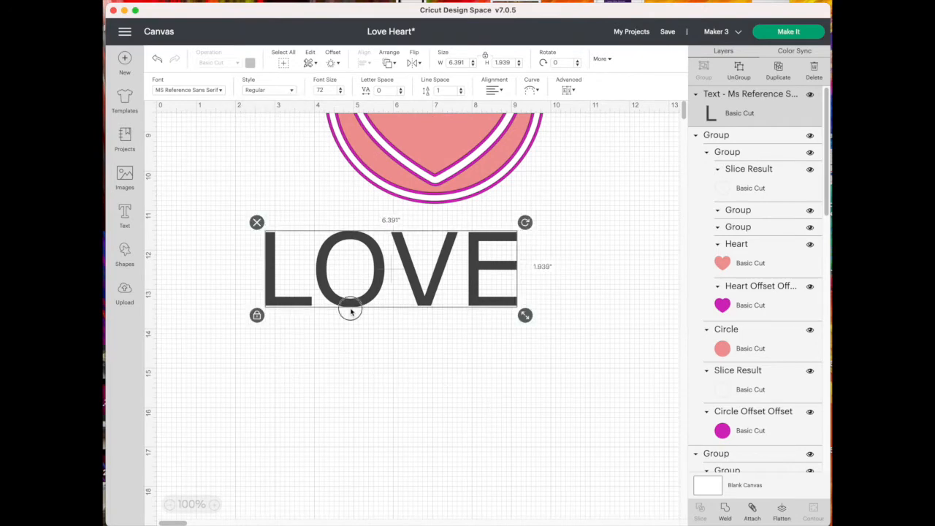
pyautogui.click(352, 309)
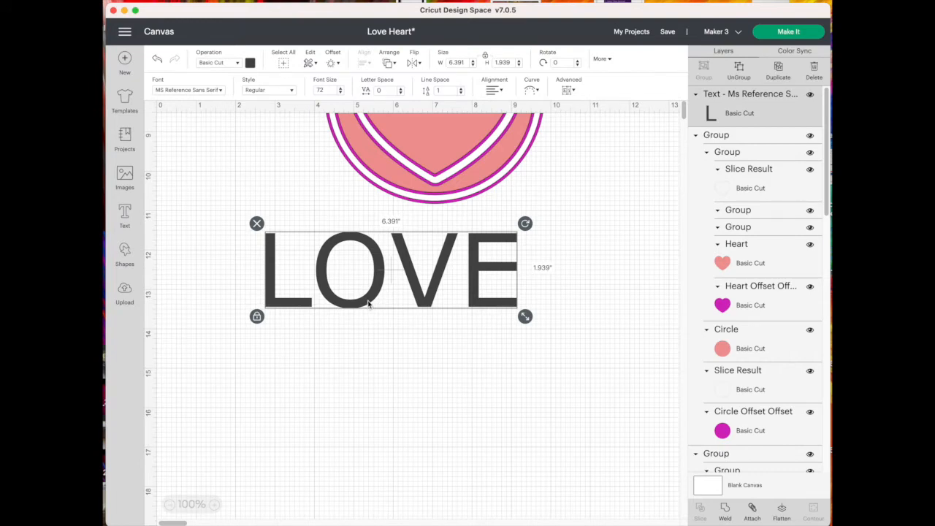
pyautogui.click(738, 70)
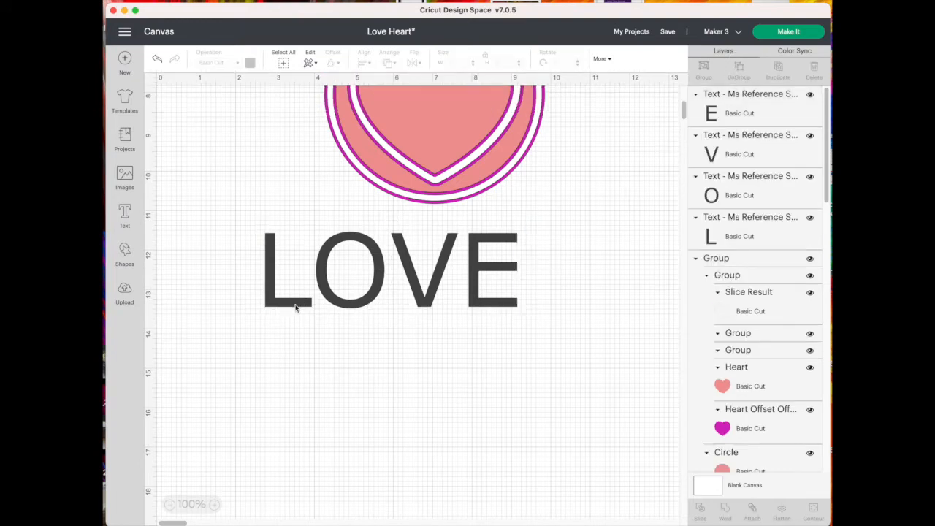
pyautogui.moveTo(293, 305); pyautogui.dragTo(274, 306)
# Give the L a 0.153 in rounded-corner offset colored magenta, and color the letter itself white
pyautogui.click(333, 62)
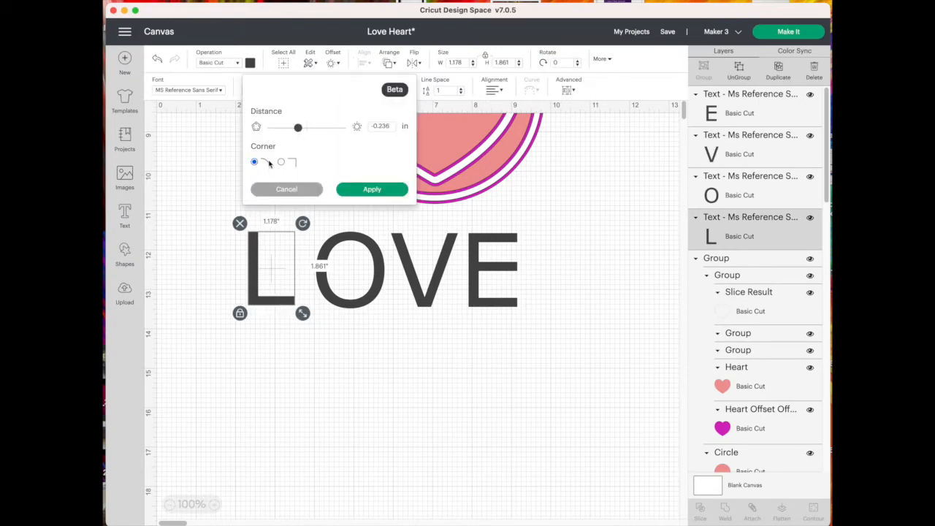
pyautogui.moveTo(299, 128); pyautogui.dragTo(312, 133)
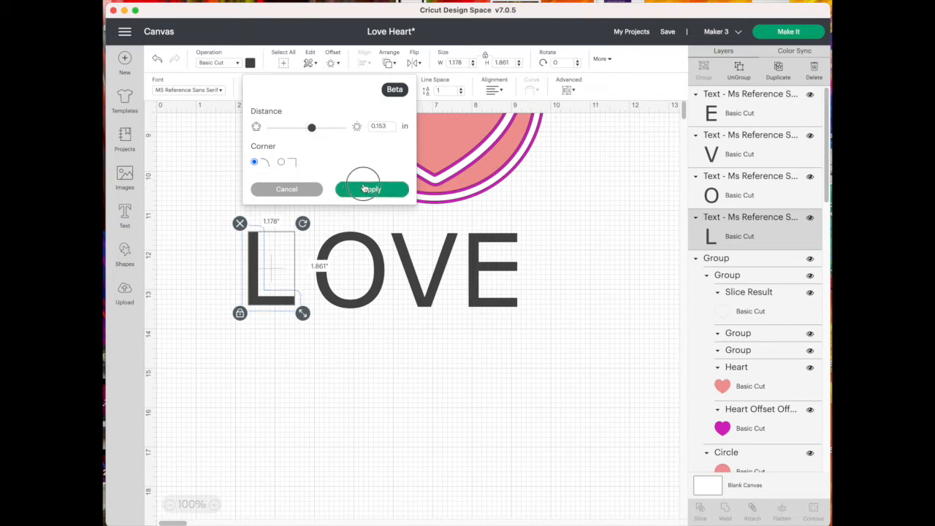
pyautogui.click(369, 189)
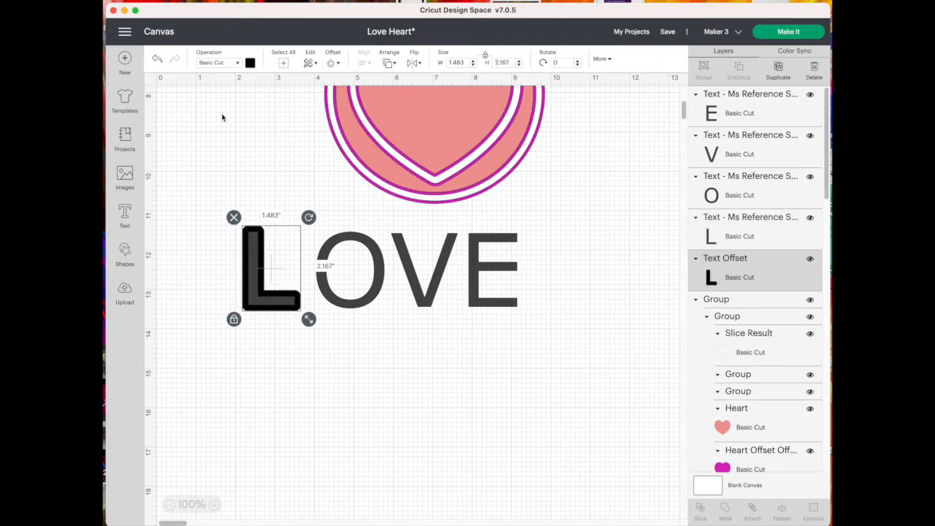
pyautogui.click(250, 63)
pyautogui.click(277, 109)
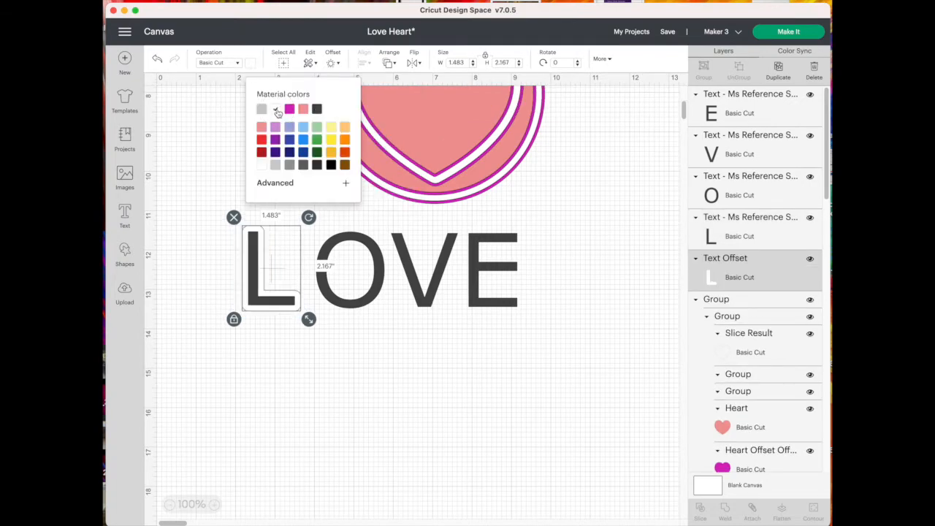
pyautogui.click(289, 109)
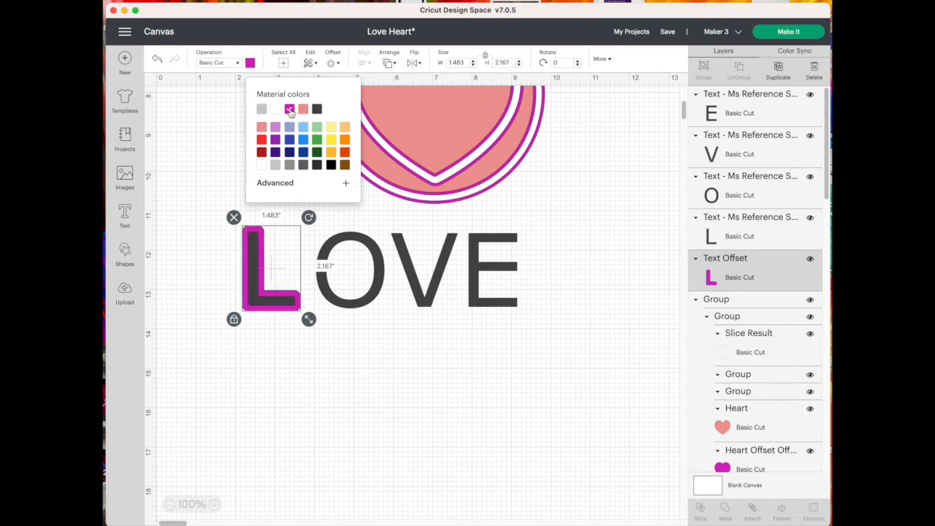
pyautogui.click(747, 237)
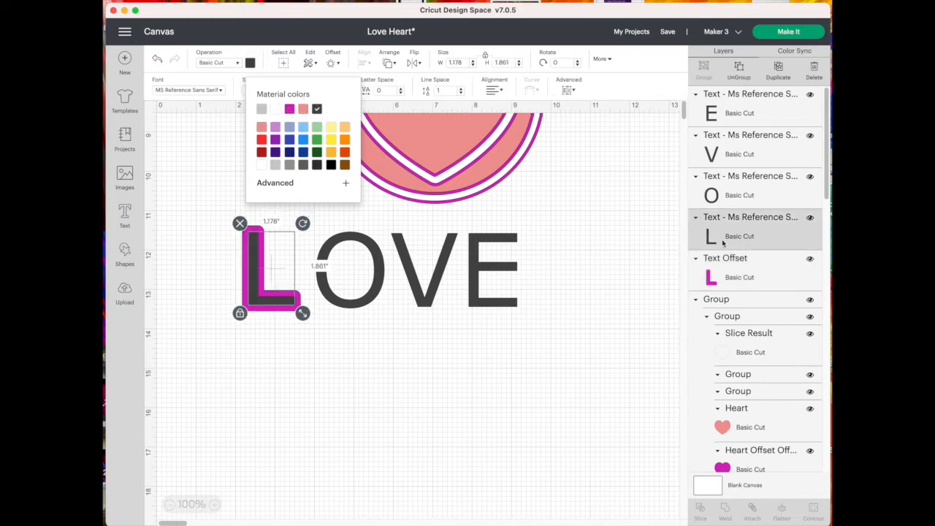
pyautogui.click(275, 111)
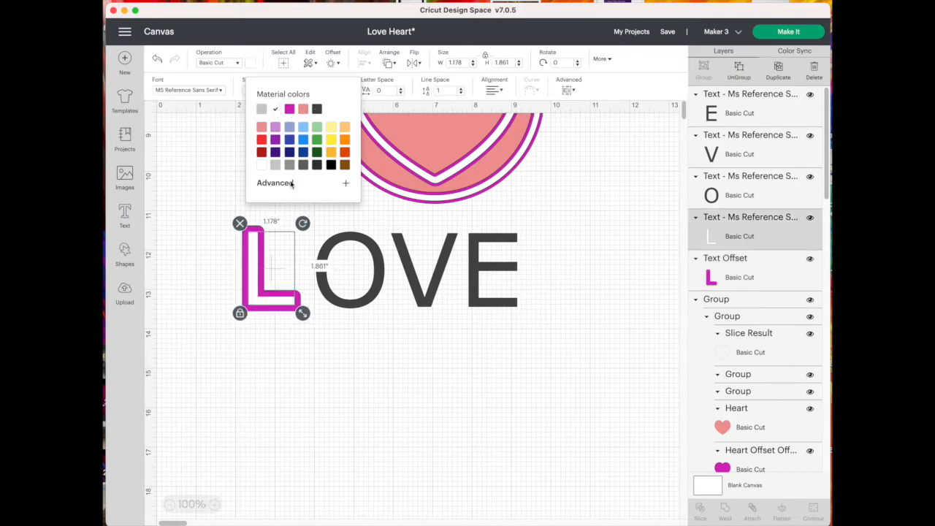
# Give the O a 0.153 in rounded-corner offset colored magenta, and color the letter itself white
pyautogui.click(348, 304)
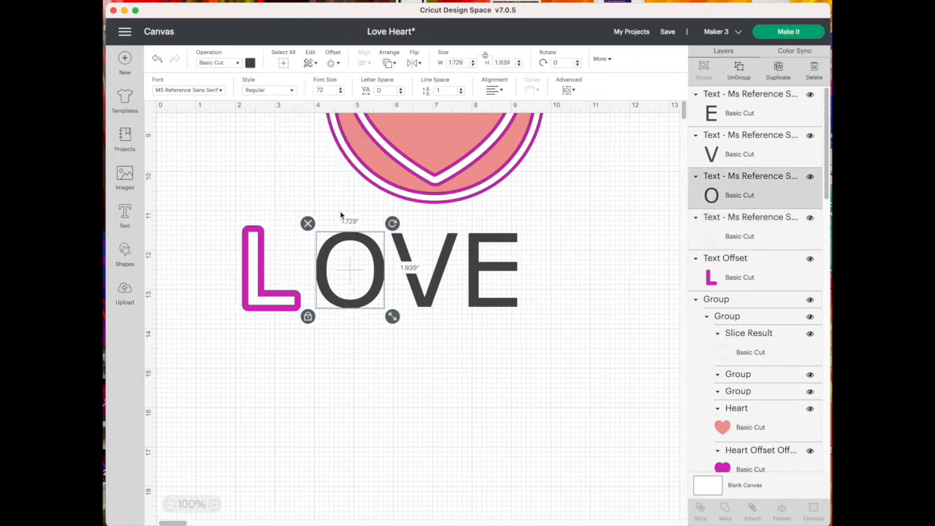
pyautogui.click(332, 62)
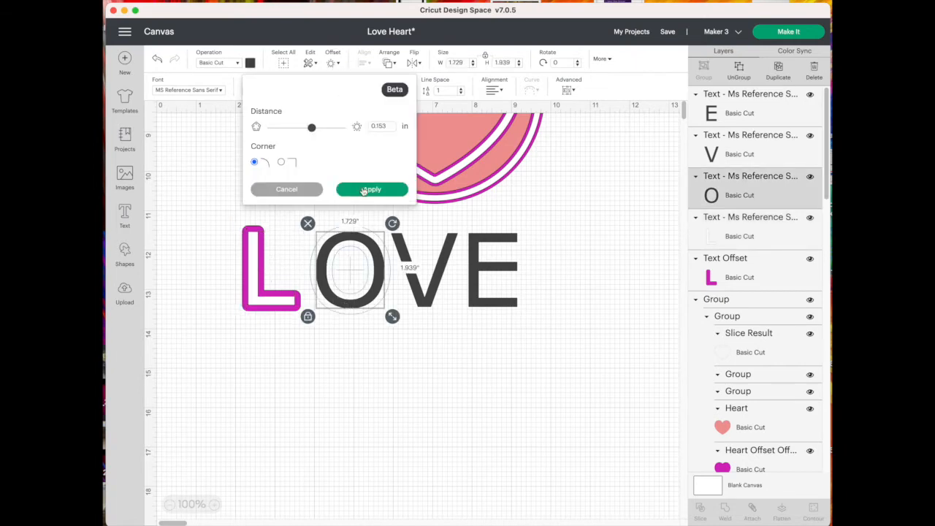
pyautogui.click(364, 190)
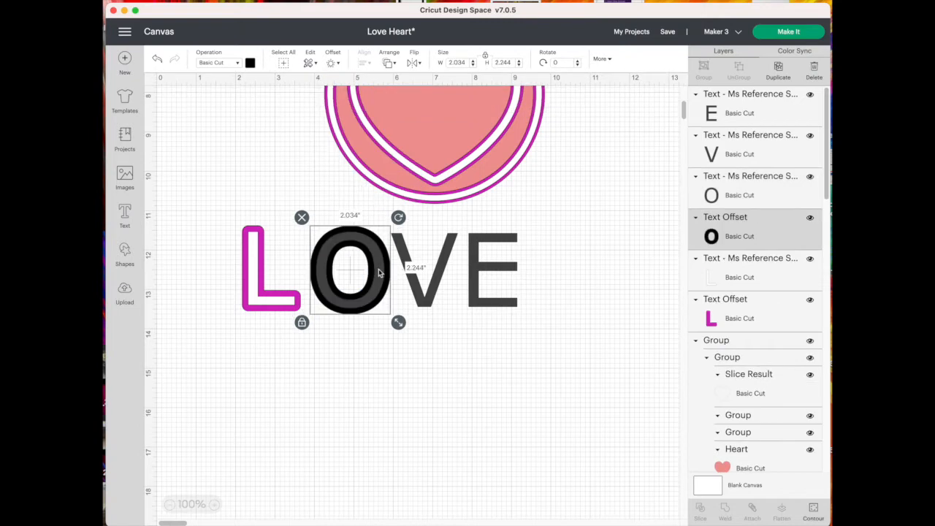
pyautogui.click(250, 63)
pyautogui.click(290, 109)
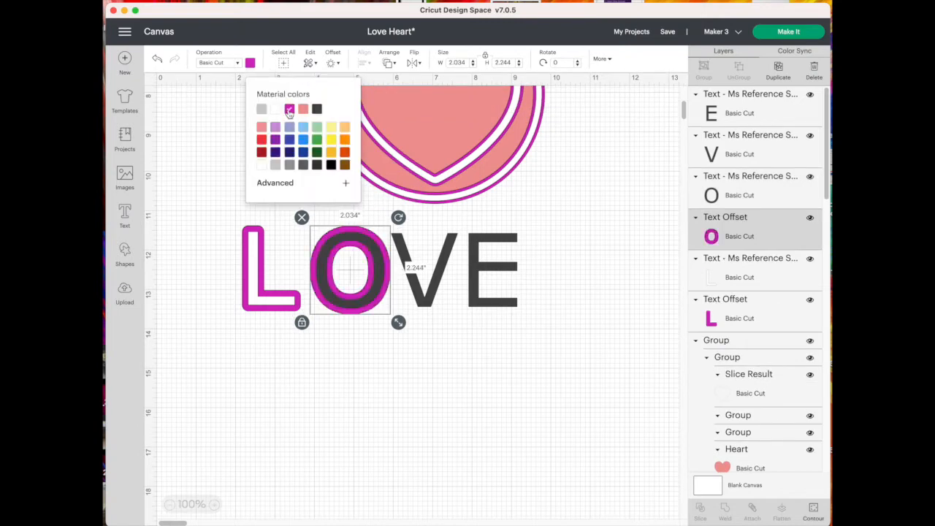
pyautogui.click(770, 198)
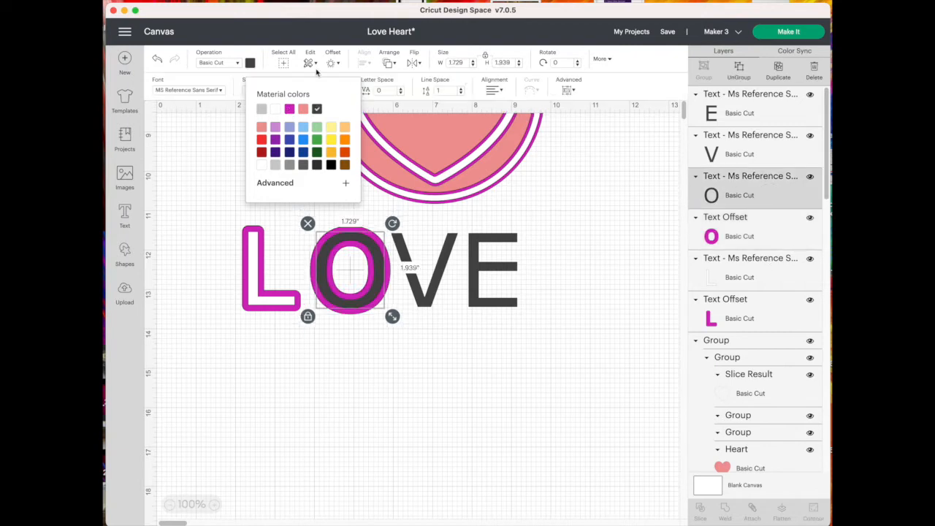
pyautogui.click(275, 109)
pyautogui.click(389, 431)
# Give the V a 0.153 in rounded-corner offset colored magenta, and color the letter itself white
pyautogui.click(422, 290)
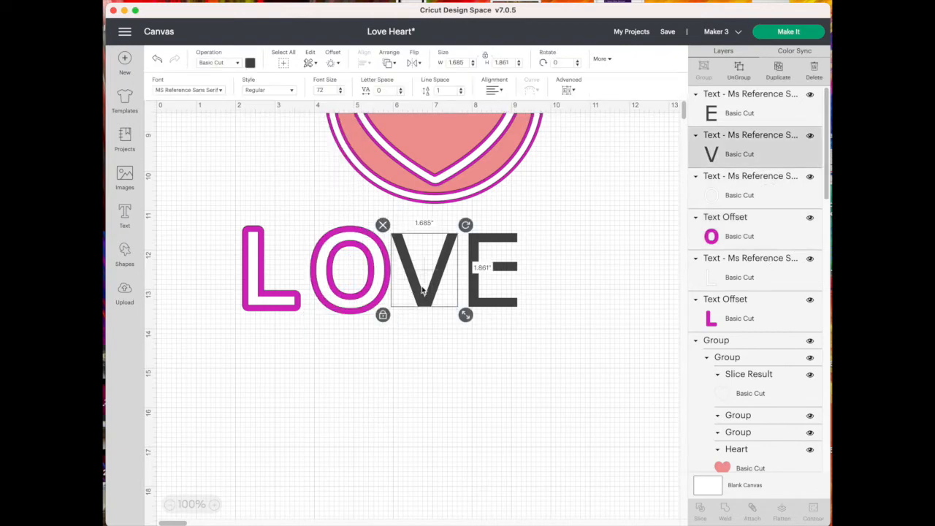
pyautogui.click(333, 63)
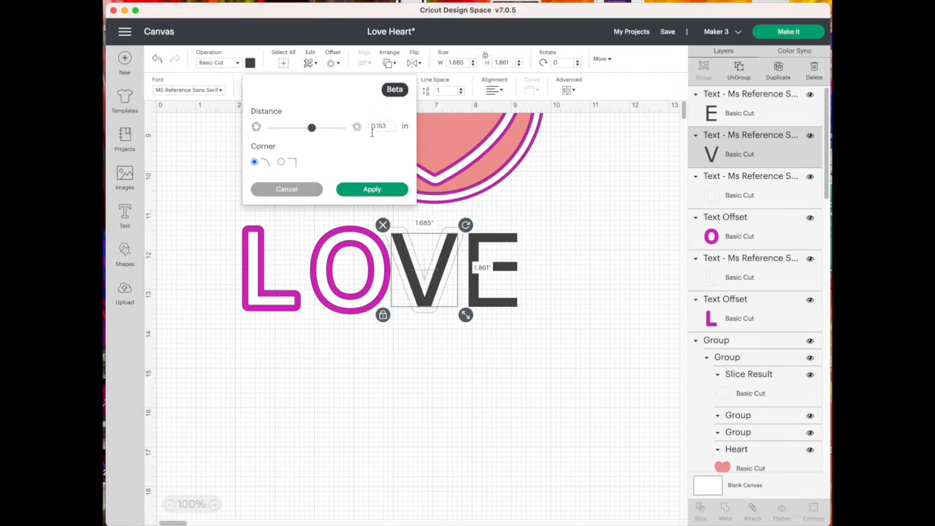
pyautogui.click(379, 189)
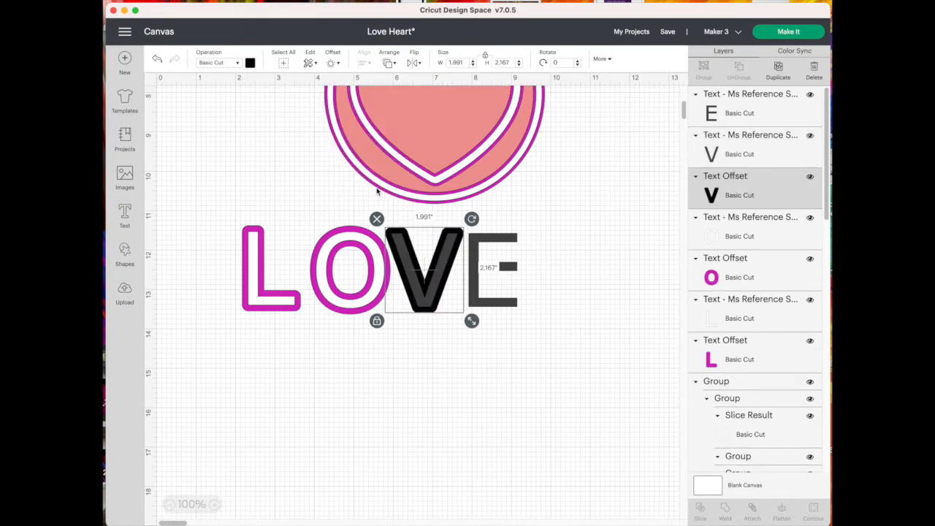
pyautogui.click(250, 63)
pyautogui.click(290, 110)
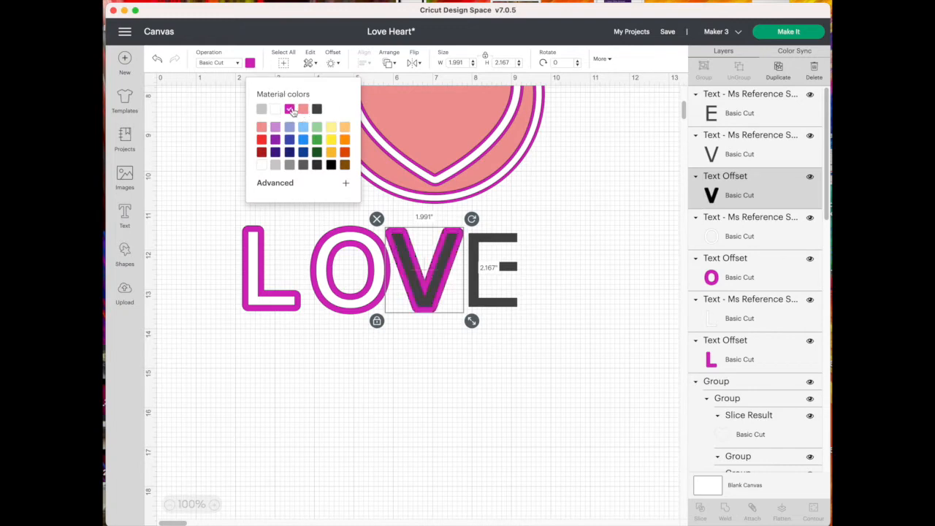
pyautogui.click(737, 154)
pyautogui.click(277, 110)
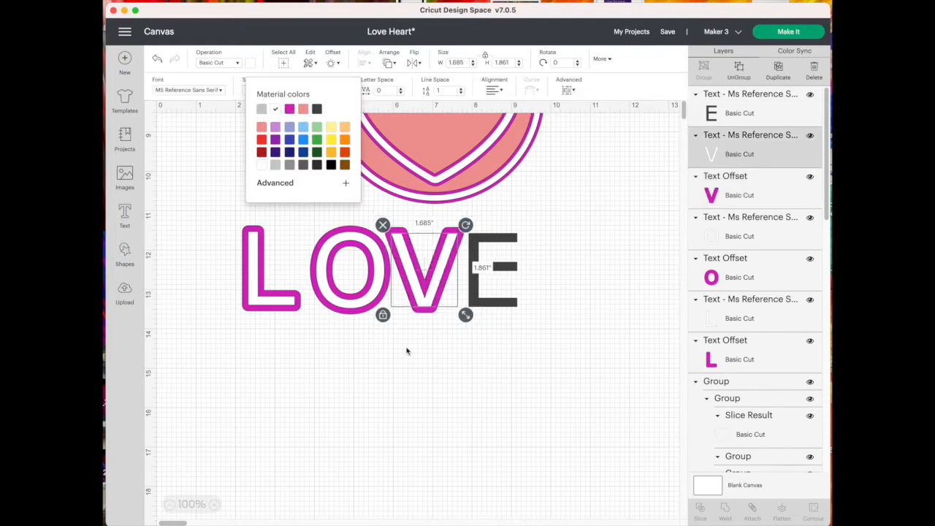
pyautogui.click(401, 361)
# Group the white L with its magenta offset and move the group until it touches the O
pyautogui.moveTo(286, 326); pyautogui.dragTo(223, 220)
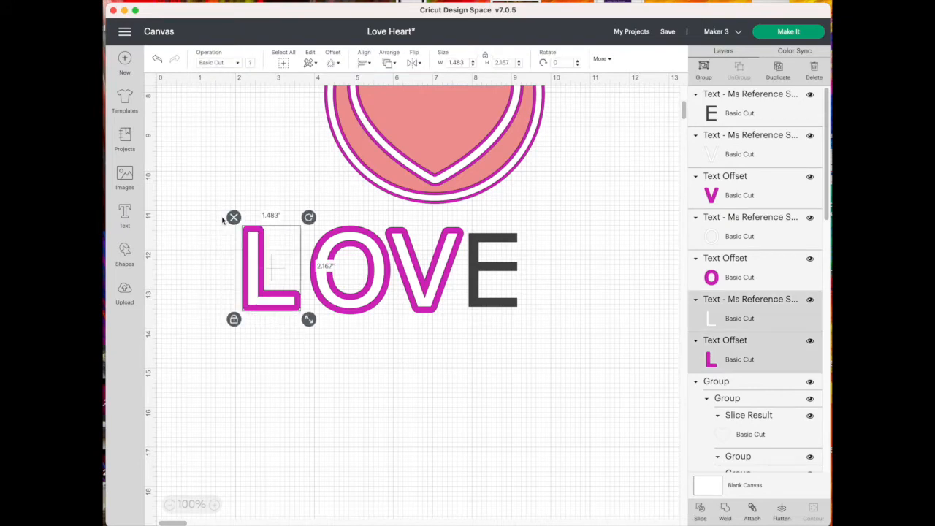
pyautogui.click(706, 67)
pyautogui.moveTo(281, 304); pyautogui.dragTo(306, 313)
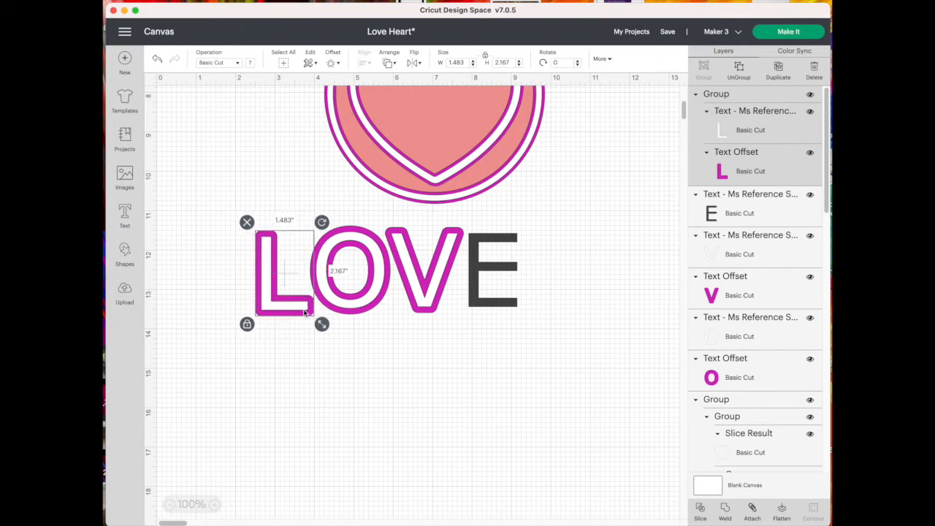
# Give the E a 0.153 in rounded-corner offset colored magenta, and color the letter itself white
pyautogui.click(485, 306)
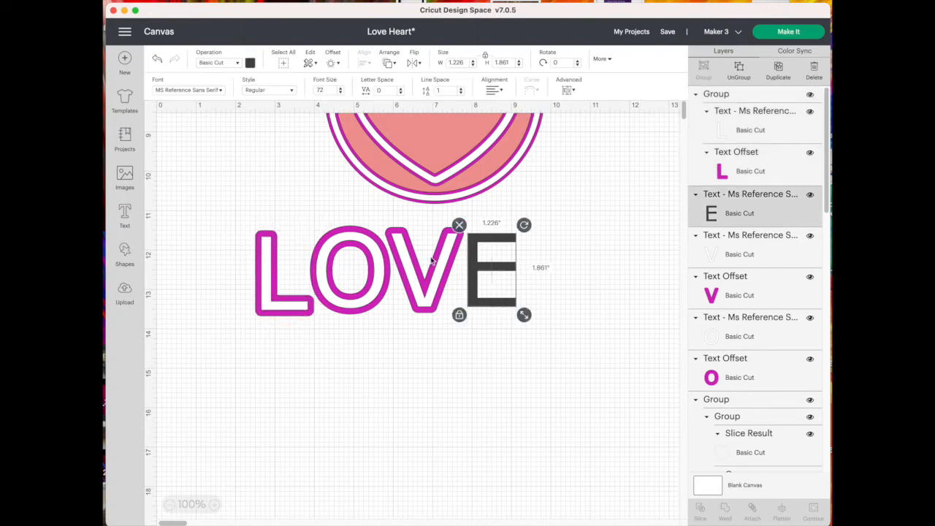
pyautogui.click(333, 64)
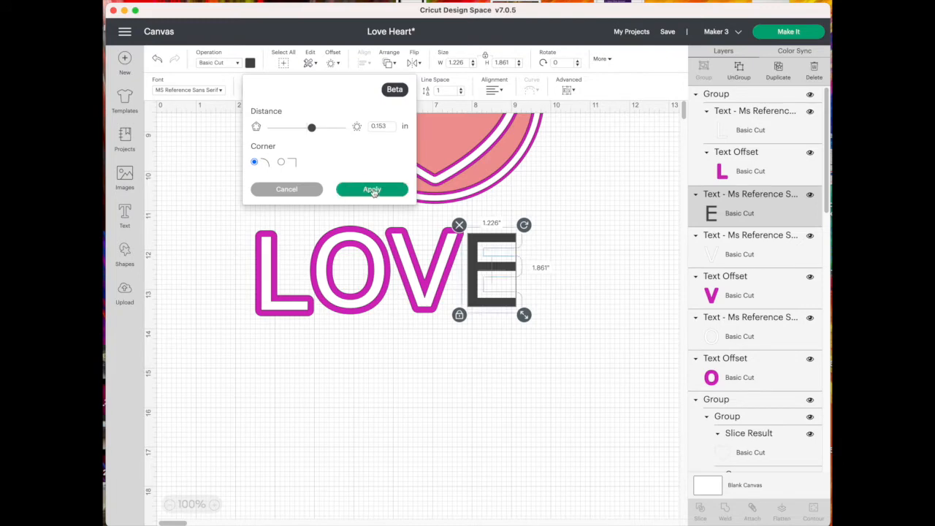
pyautogui.click(372, 190)
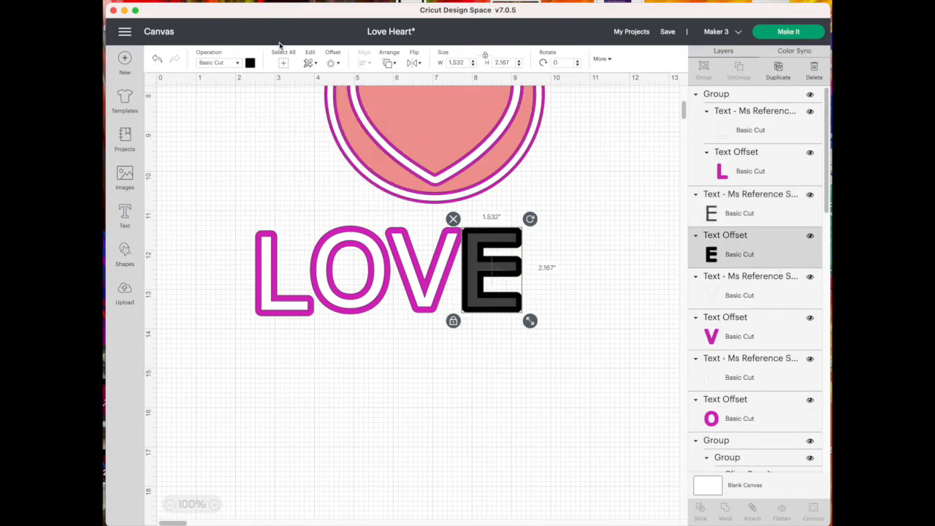
pyautogui.click(250, 63)
pyautogui.click(289, 109)
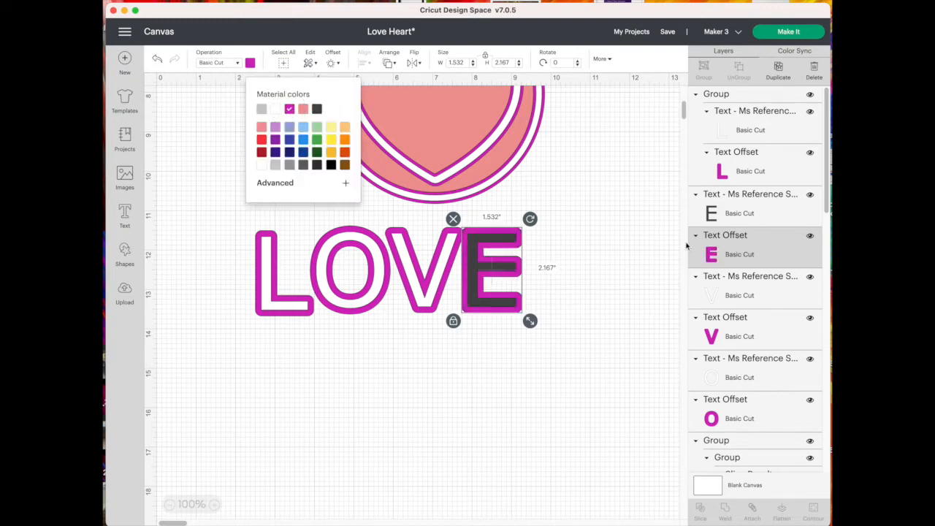
pyautogui.click(752, 218)
pyautogui.click(275, 111)
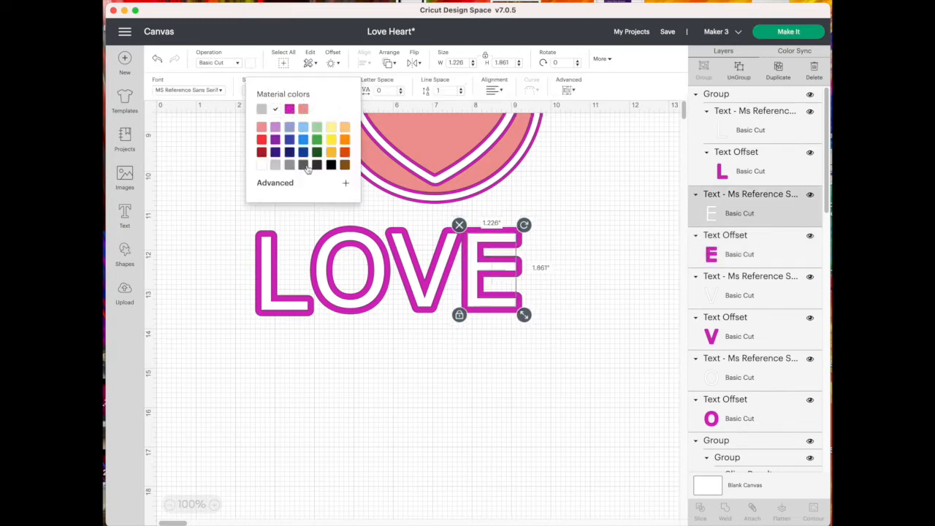
pyautogui.click(447, 399)
# Group the E, the V and the O each with its own magenta offset
pyautogui.moveTo(512, 330); pyautogui.dragTo(495, 244)
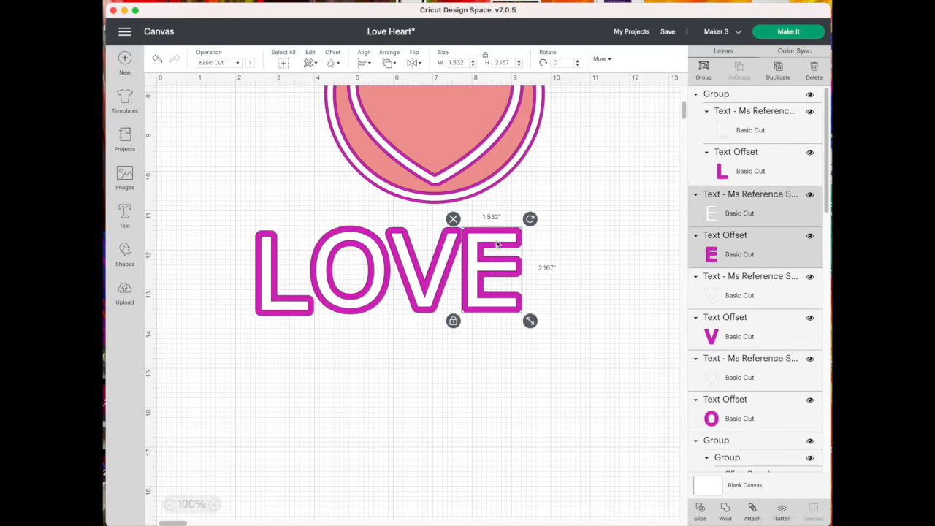
pyautogui.click(704, 69)
pyautogui.moveTo(436, 325); pyautogui.dragTo(420, 252)
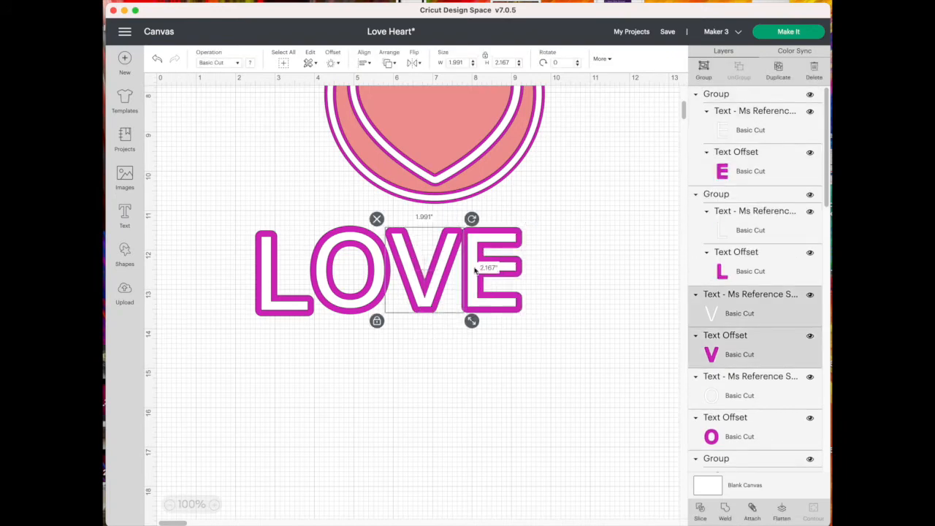
pyautogui.click(703, 67)
pyautogui.moveTo(369, 333); pyautogui.dragTo(315, 228)
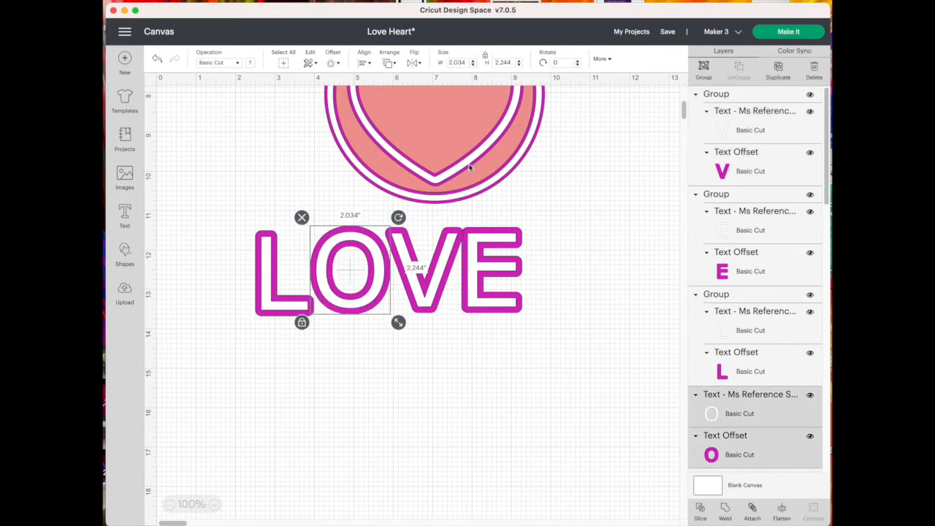
pyautogui.click(703, 67)
# Select all four LOVE letter groups, align them along their bottom edges and distribute them vertically
pyautogui.click(346, 318)
pyautogui.moveTo(216, 223); pyautogui.dragTo(586, 334)
pyautogui.click(366, 64)
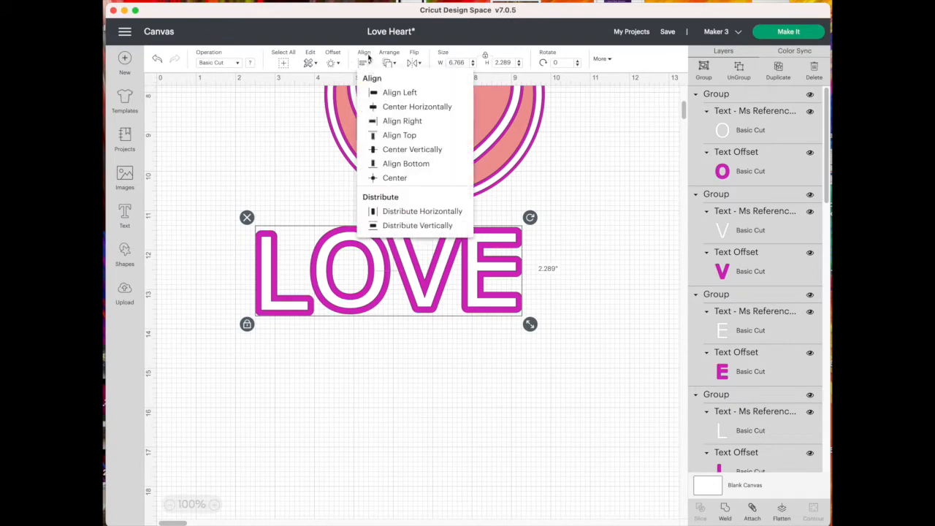
pyautogui.click(407, 165)
pyautogui.click(367, 63)
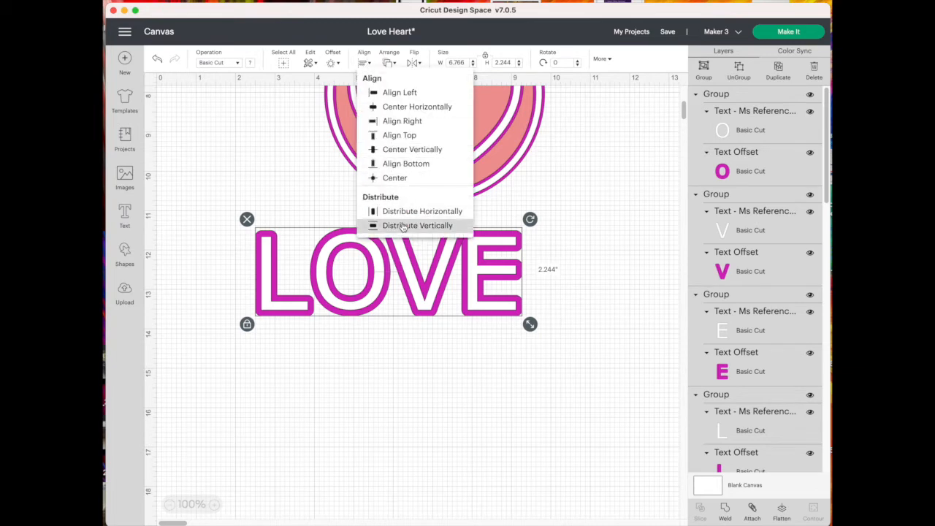
pyautogui.click(403, 227)
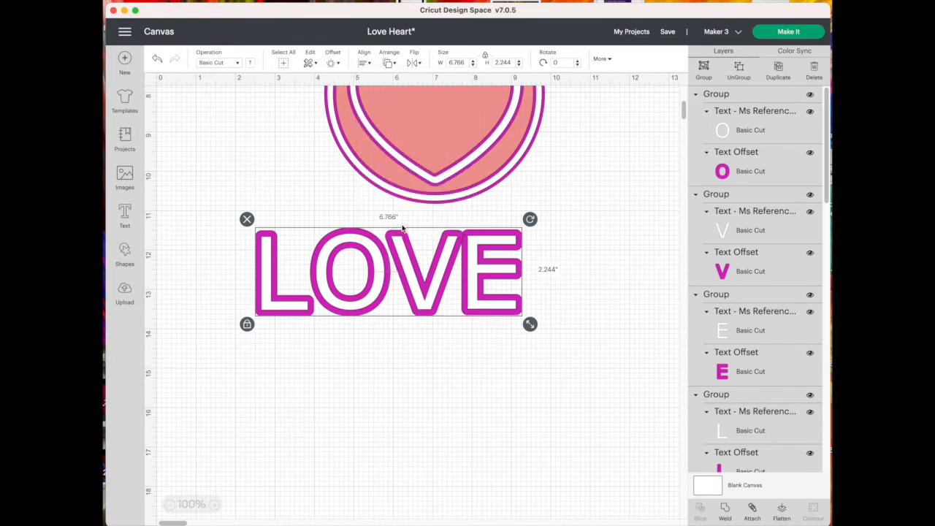
# Distribute the four LOVE letter groups horizontally and shift the V and E outward to even out the gaps between letters
pyautogui.click(365, 63)
pyautogui.click(417, 212)
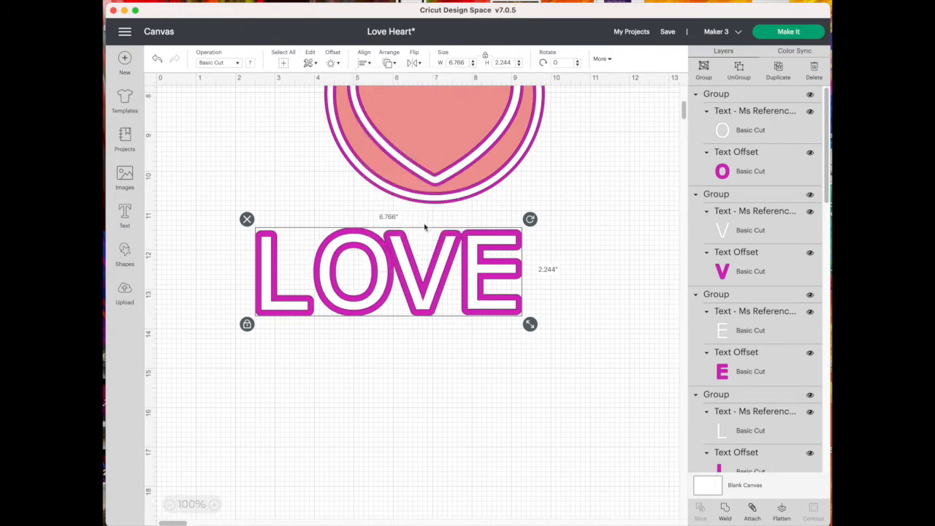
pyautogui.moveTo(491, 274); pyautogui.dragTo(519, 275)
pyautogui.click(616, 304)
pyautogui.moveTo(421, 271); pyautogui.dragTo(428, 274)
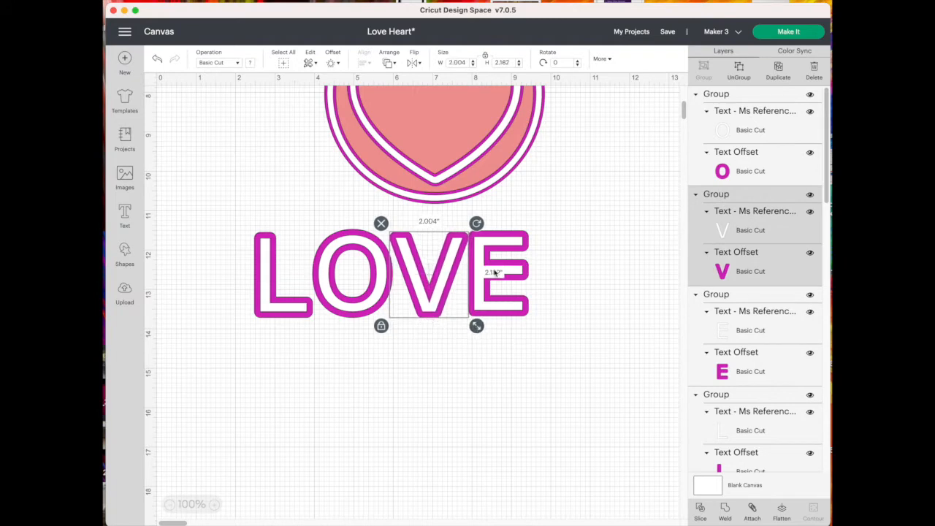
pyautogui.click(539, 296)
pyautogui.moveTo(512, 278); pyautogui.dragTo(518, 276)
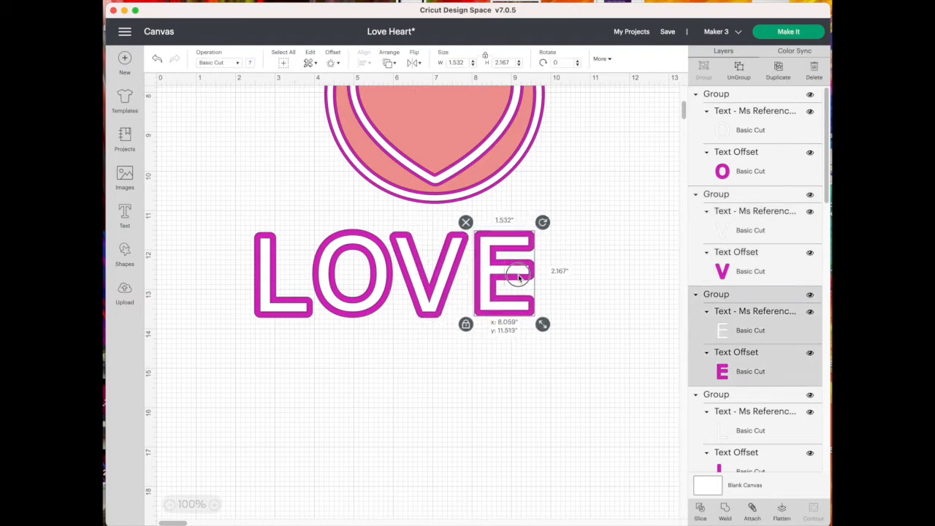
pyautogui.click(497, 350)
# Align all four LOVE letter groups along their bottom edges and group them into one word
pyautogui.moveTo(228, 232); pyautogui.dragTo(629, 374)
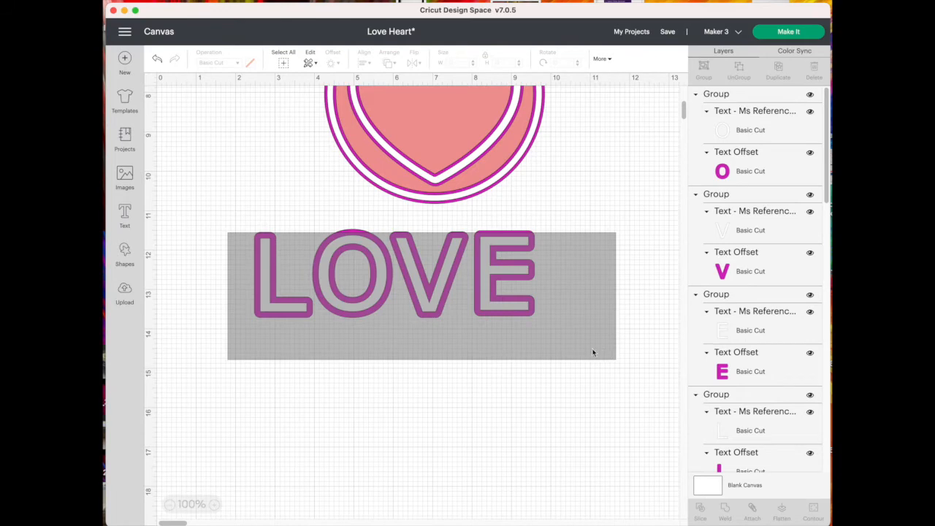
pyautogui.click(364, 63)
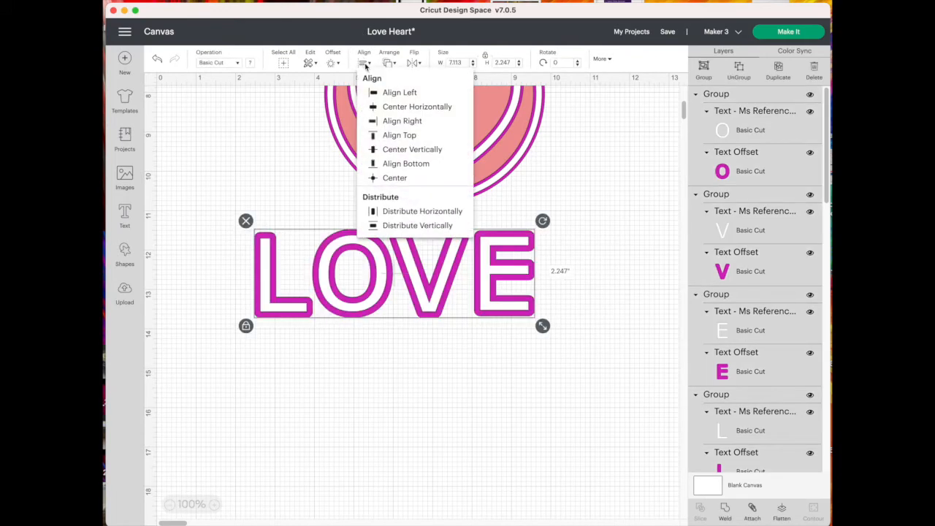
pyautogui.click(410, 162)
pyautogui.click(438, 377)
pyautogui.moveTo(194, 227); pyautogui.dragTo(580, 342)
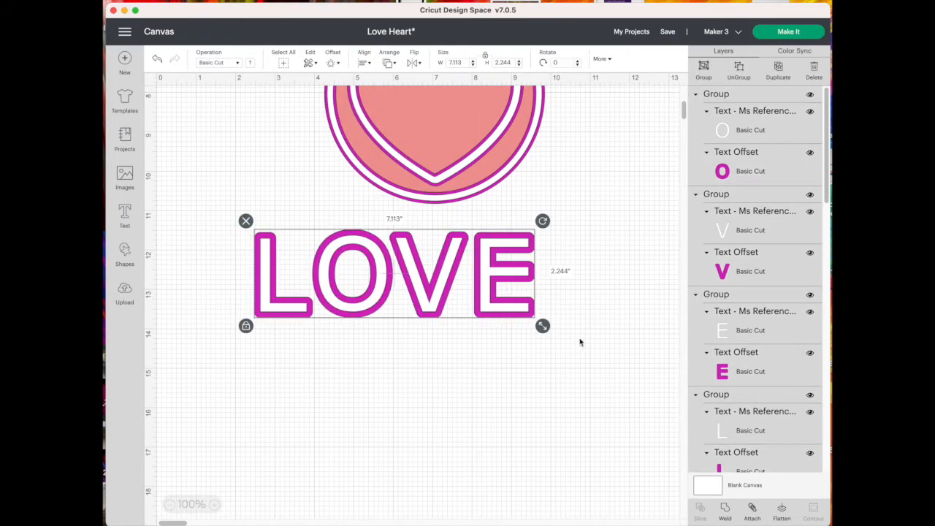
pyautogui.click(703, 68)
# Shrink the LOVE group to about 2.9 in wide, trying it inside the heart and moving it back below the circle
pyautogui.scroll(5, 563, 350)
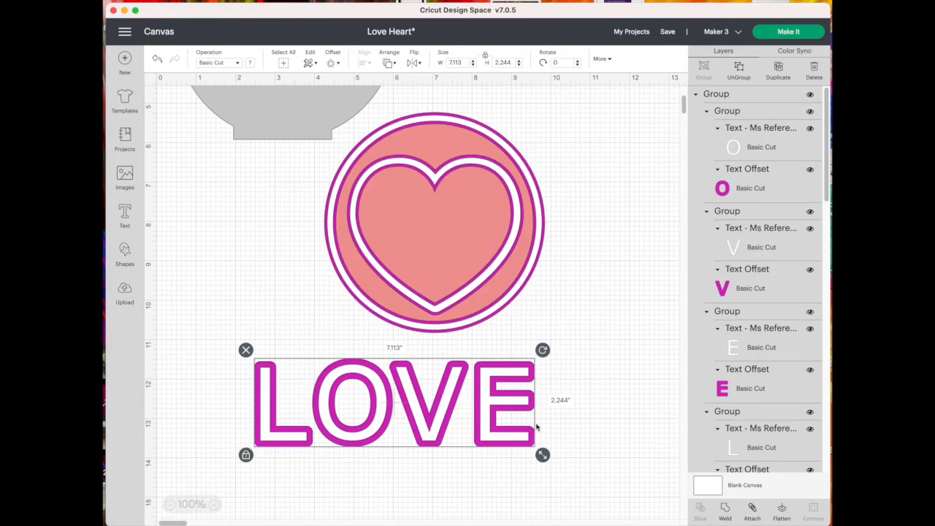
pyautogui.moveTo(542, 454); pyautogui.dragTo(473, 217)
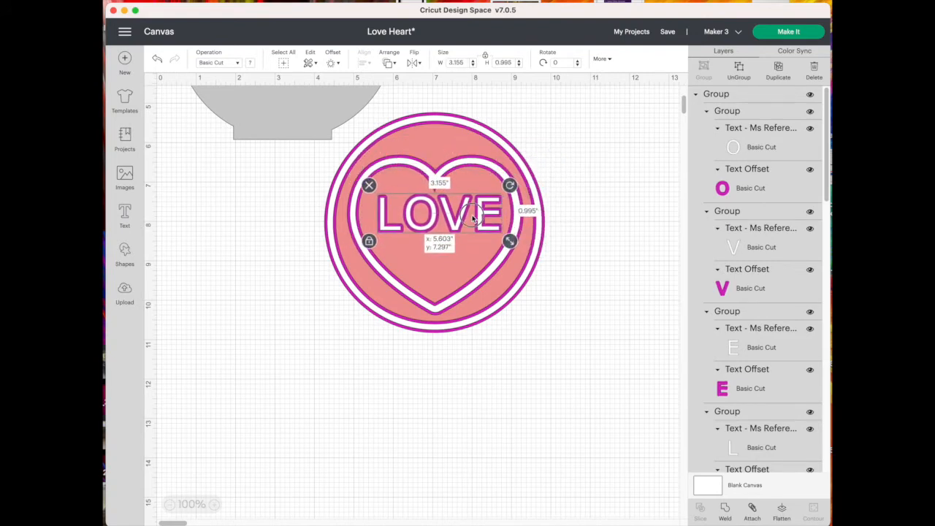
pyautogui.moveTo(510, 241); pyautogui.dragTo(390, 401)
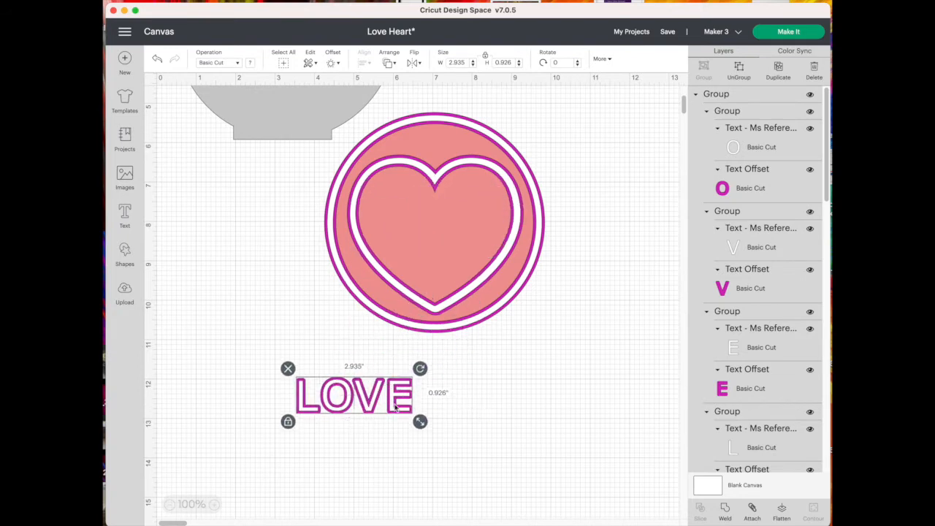
# Delete the LOVE group below the layered heart circle
pyautogui.scroll(2, 467, 411)
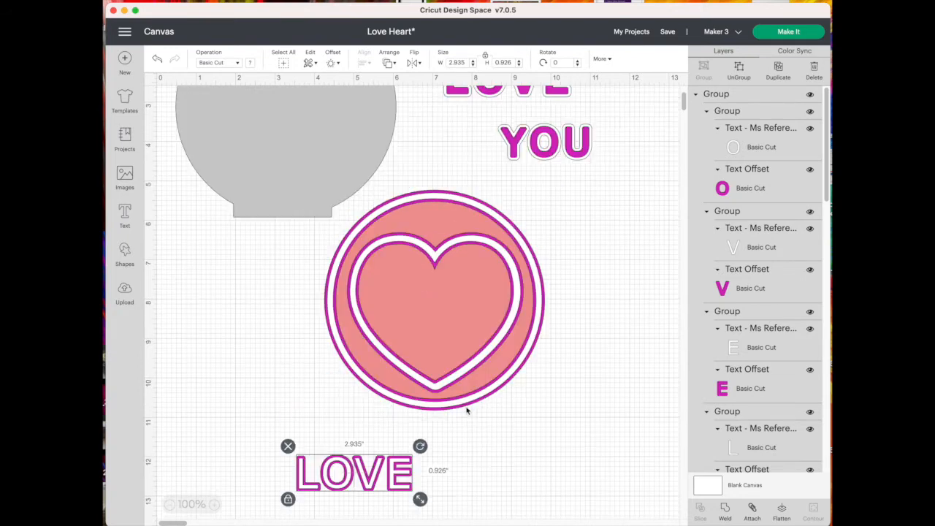
pyautogui.press('Delete')
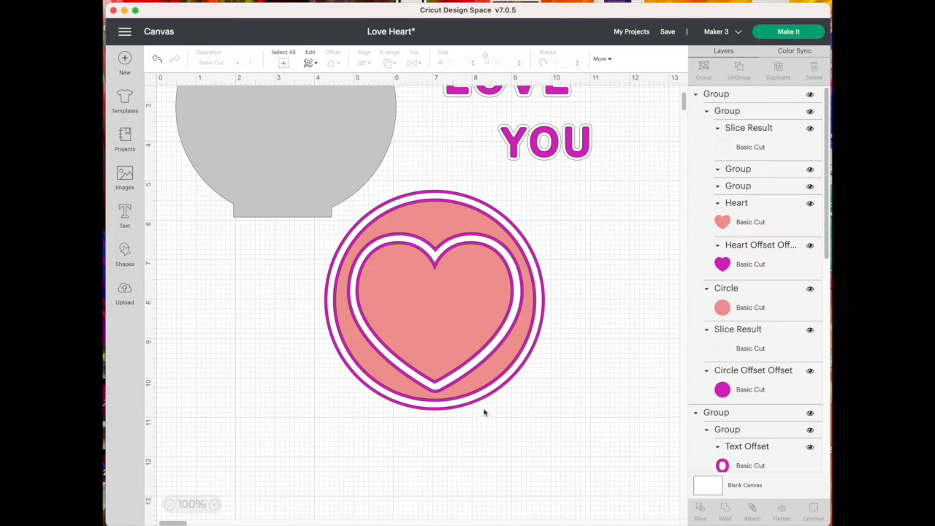
# Send the project to cut preparation and choose On Mat as the loading method for all materials
pyautogui.click(808, 34)
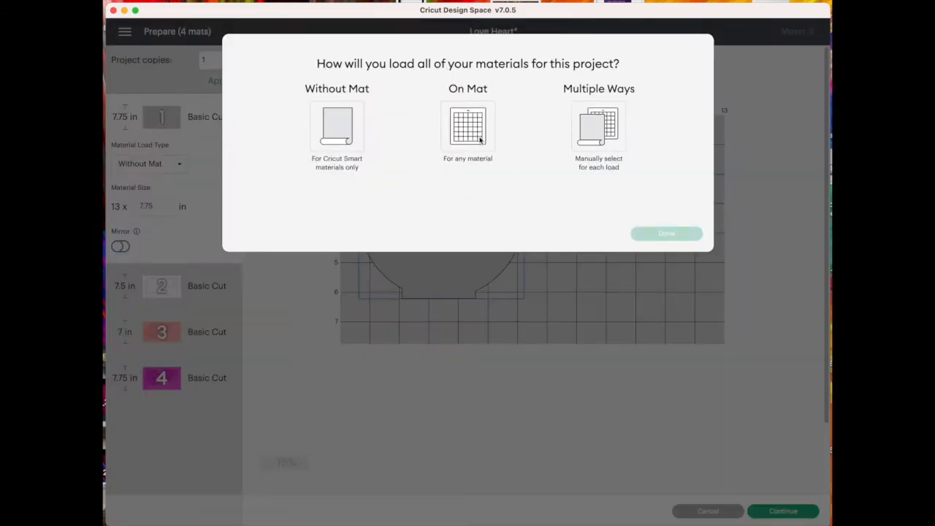
pyautogui.click(486, 144)
pyautogui.click(666, 234)
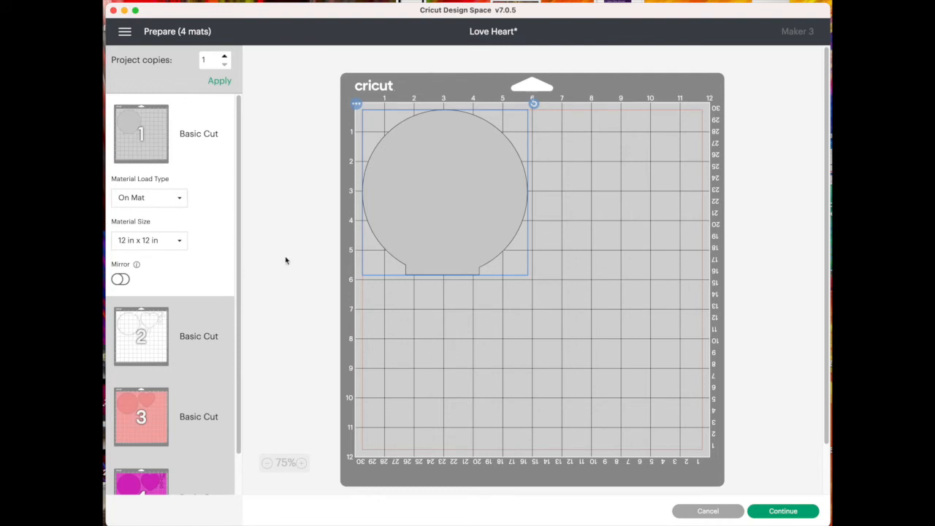
# Review the cut layout of the white, coral, magenta and grey mats
pyautogui.click(182, 348)
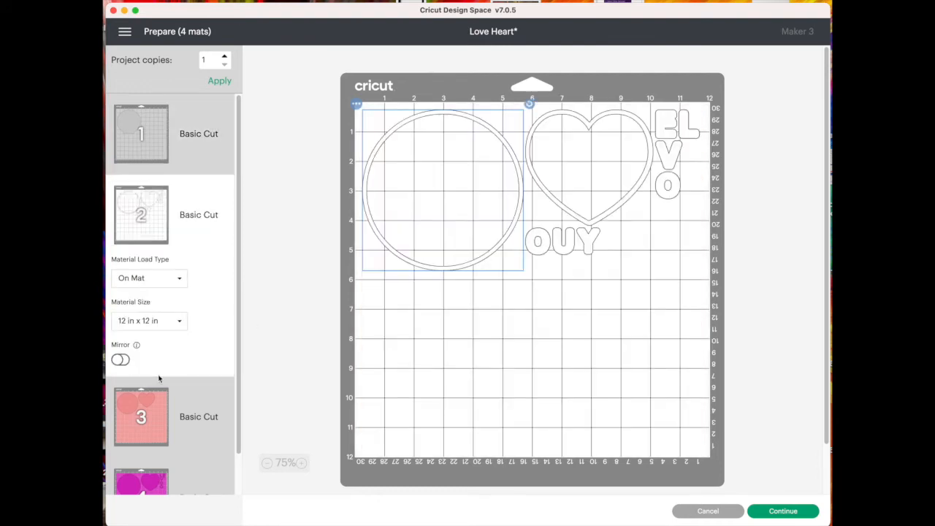
pyautogui.scroll(-1, 158, 367)
pyautogui.click(160, 375)
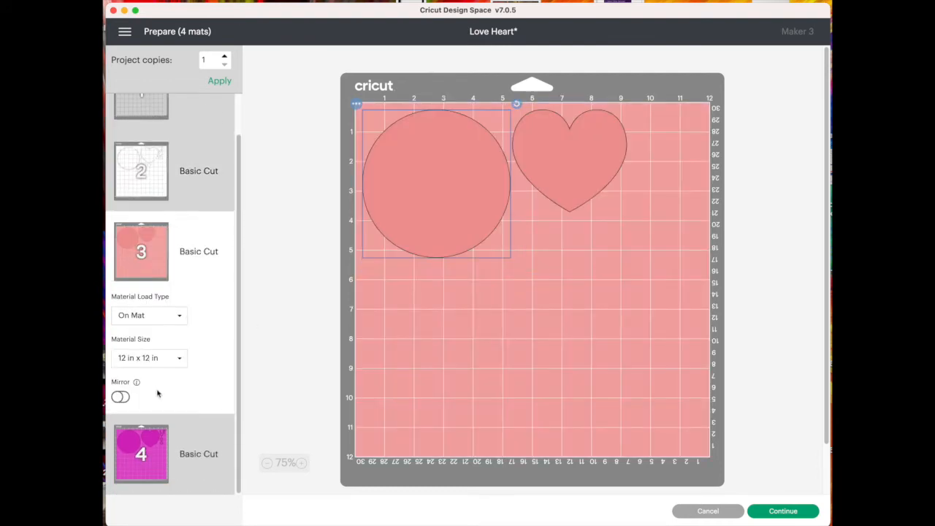
pyautogui.click(149, 453)
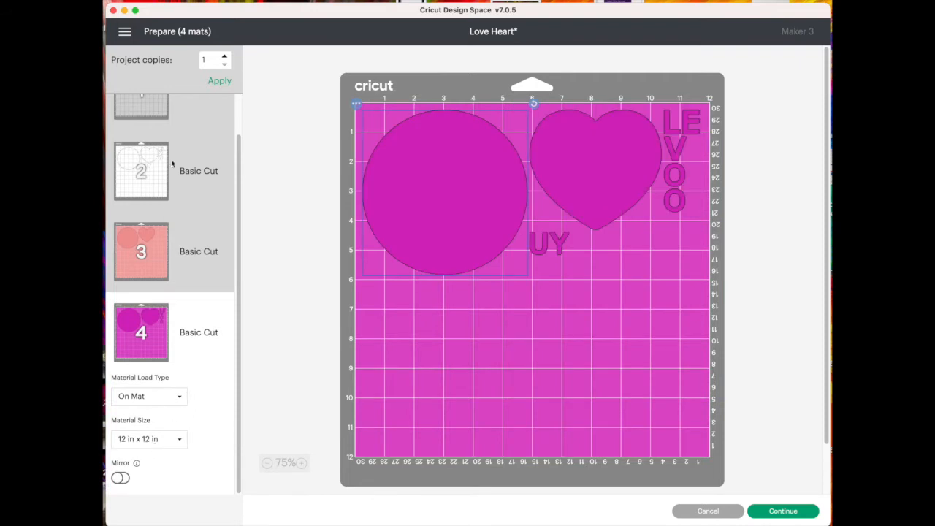
pyautogui.click(160, 109)
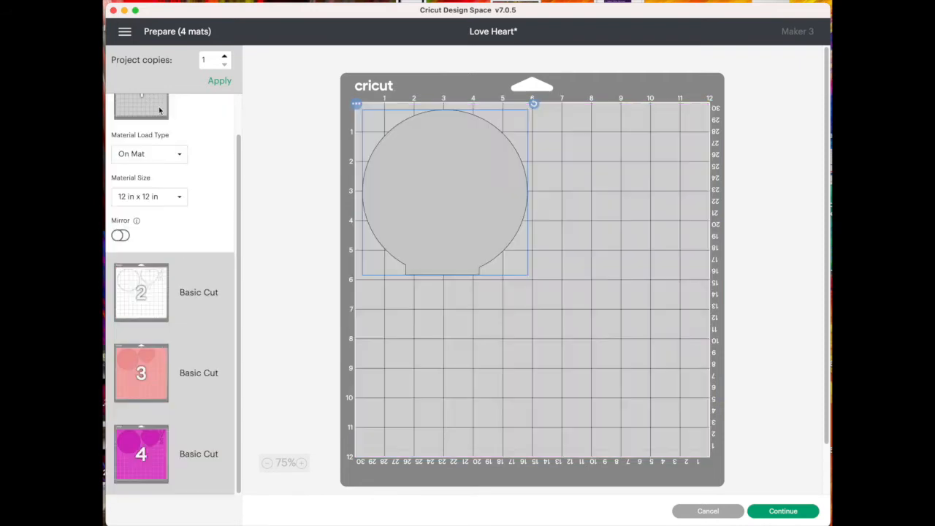
# Continue to the cutting stage and set the first mat's base material to Glitter Cardstock
pyautogui.click(796, 513)
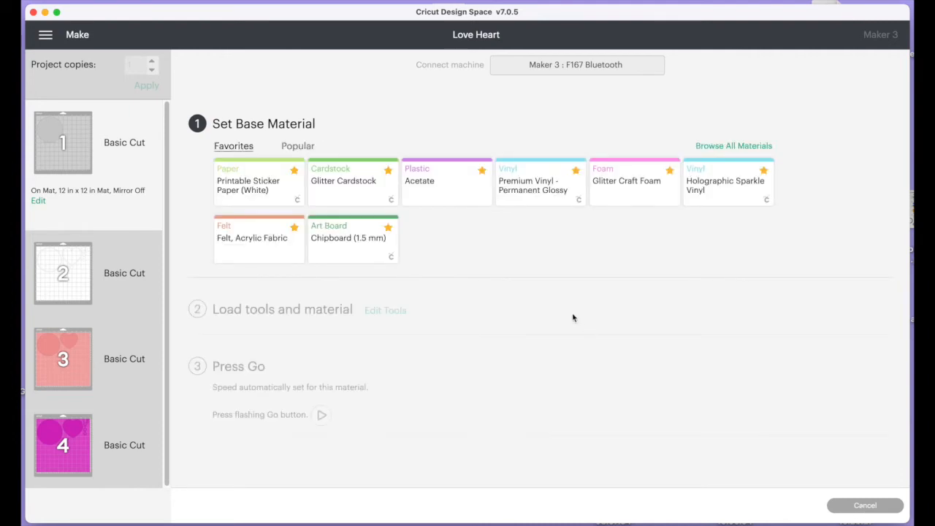
pyautogui.click(385, 193)
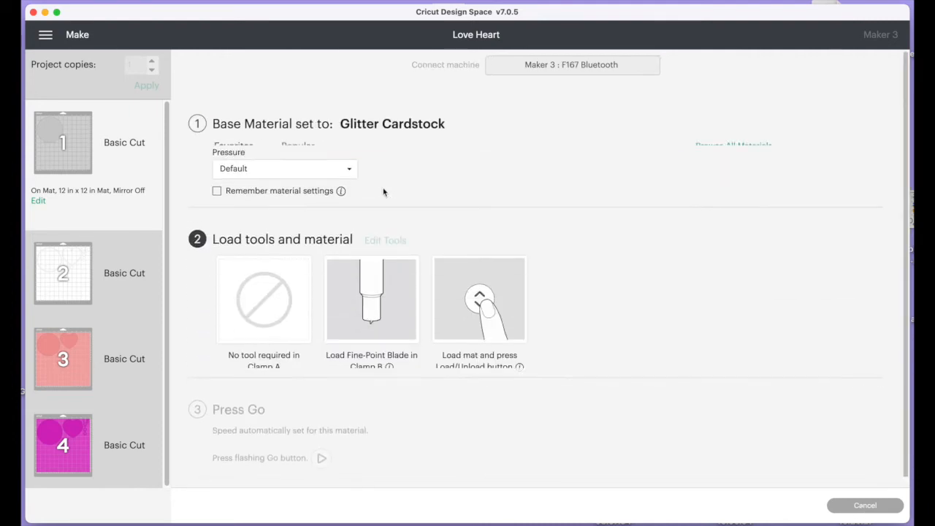